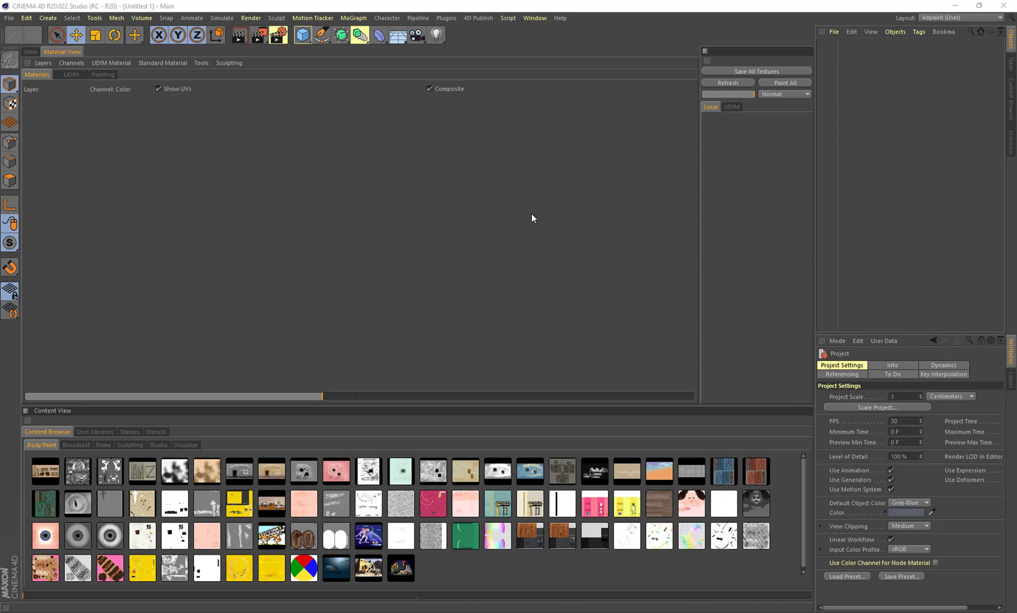
Open the project udimtest.c4d from the recently used files
left_click(955, 6)
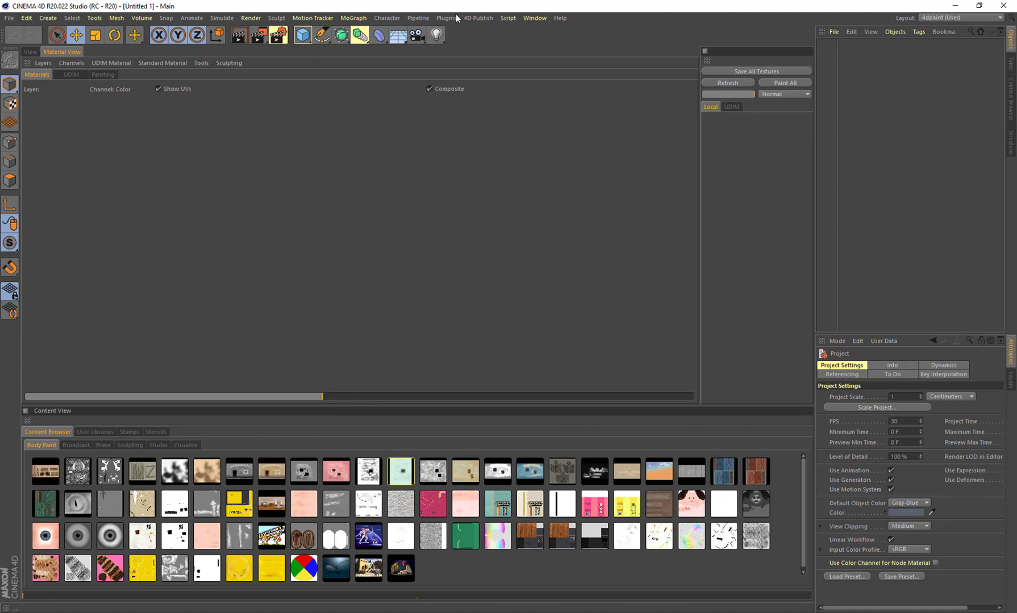
left_click(9, 18)
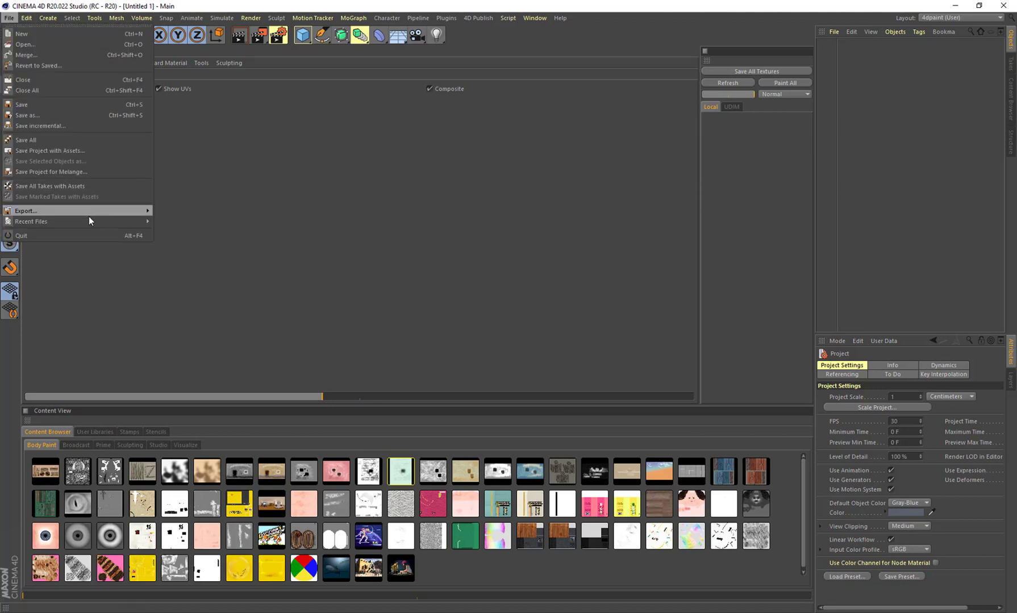
mouse_move(93, 221)
left_click(184, 220)
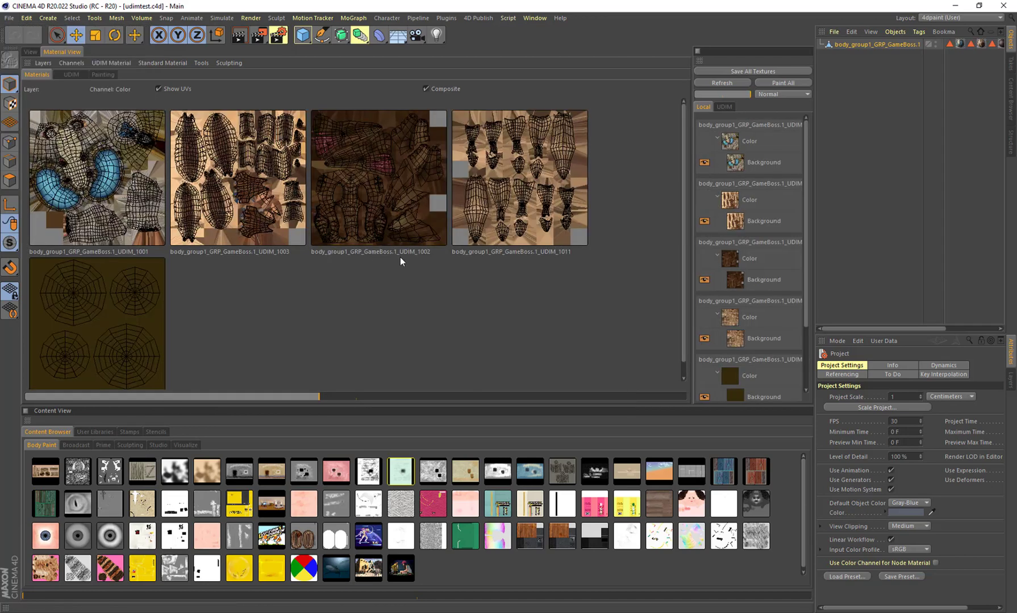
Examine the textured creature model in the 3D perspective view
left_click(788, 151)
left_click(31, 52)
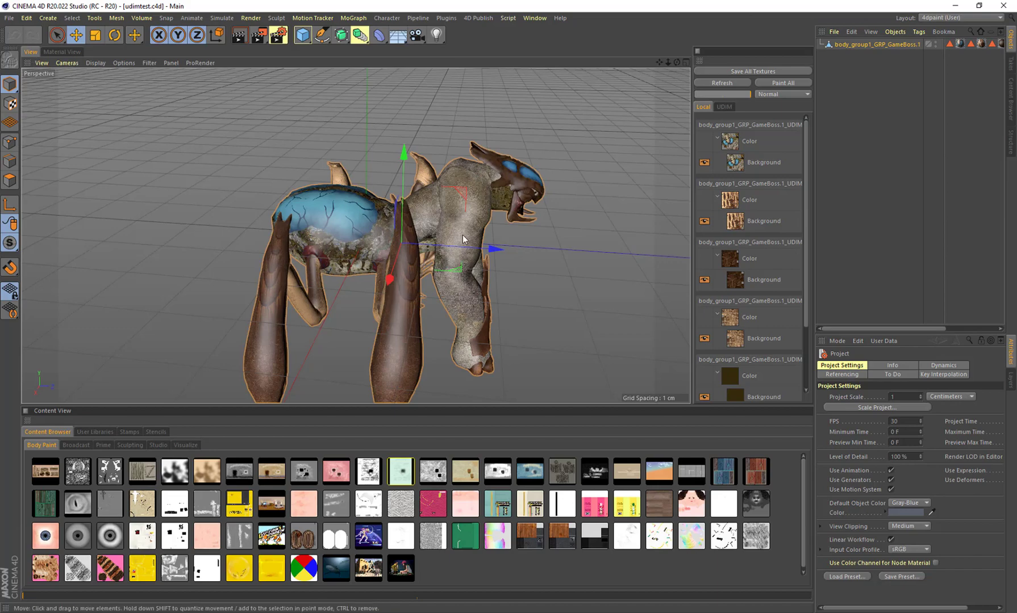
left_click_drag(489, 215, 519, 195, "alt")
middle_click_drag(457, 204, 427, 193, "alt")
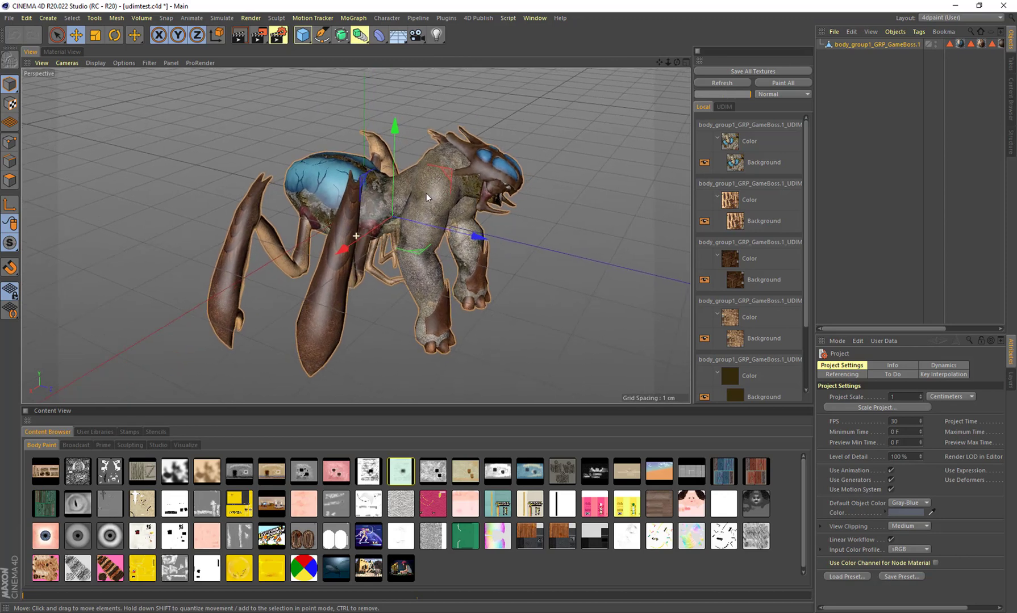
scroll(420, 193, "up", 2)
Examine the UDIM material tiles in the Material View and the material tags on the body_group1_GRP_GameBoss.1 object
left_click(62, 52)
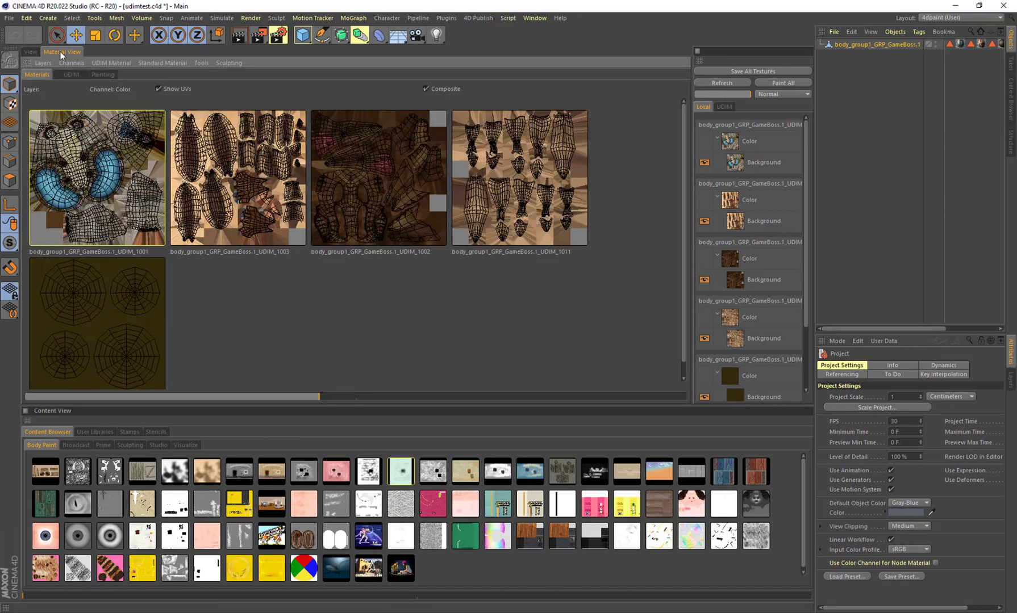
left_click(217, 176)
left_click(367, 200)
left_click(243, 212)
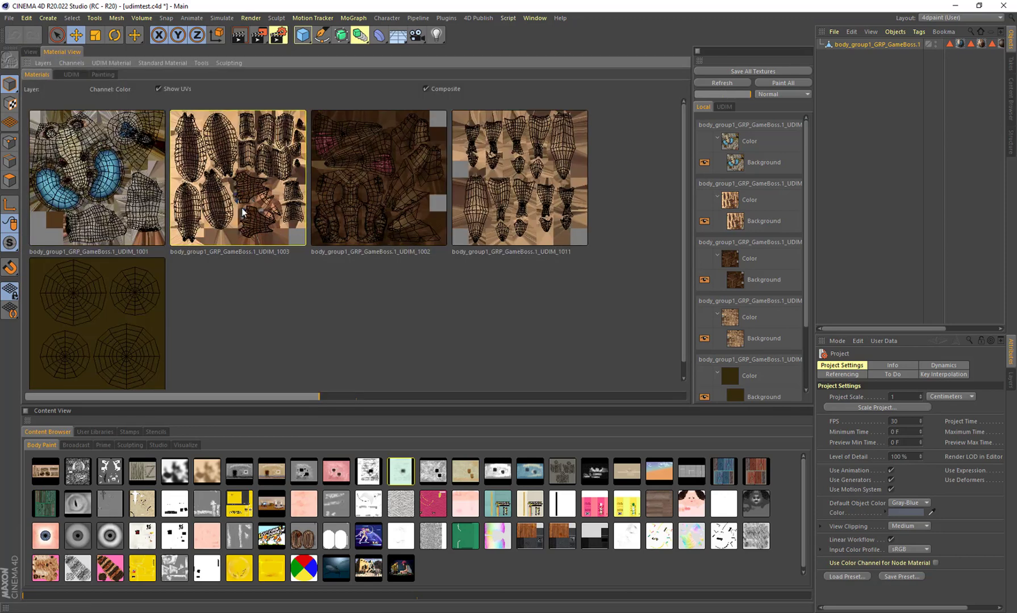
left_click(351, 193)
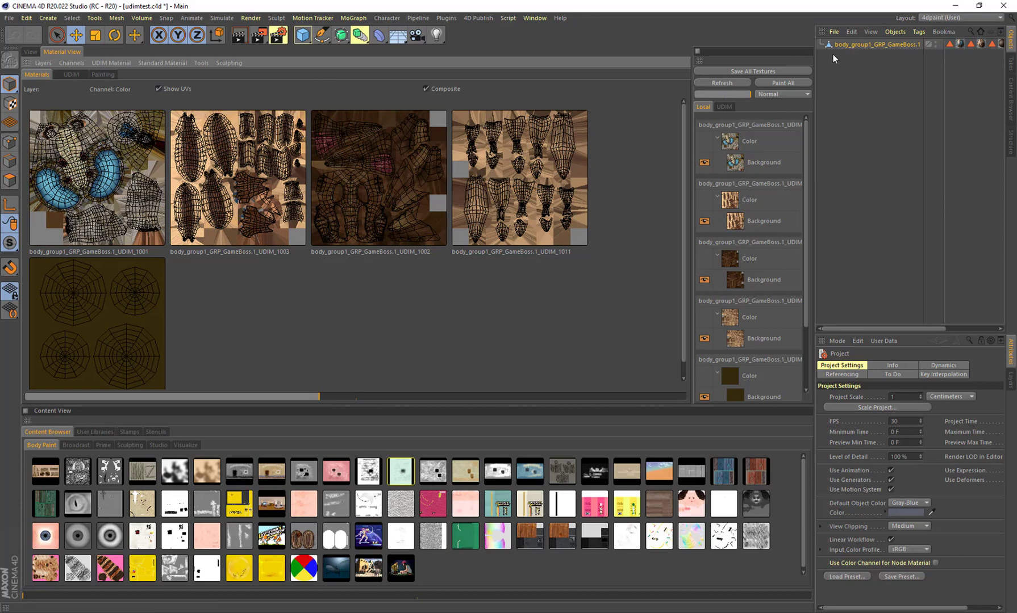
left_click_drag(815, 58, 548, 59)
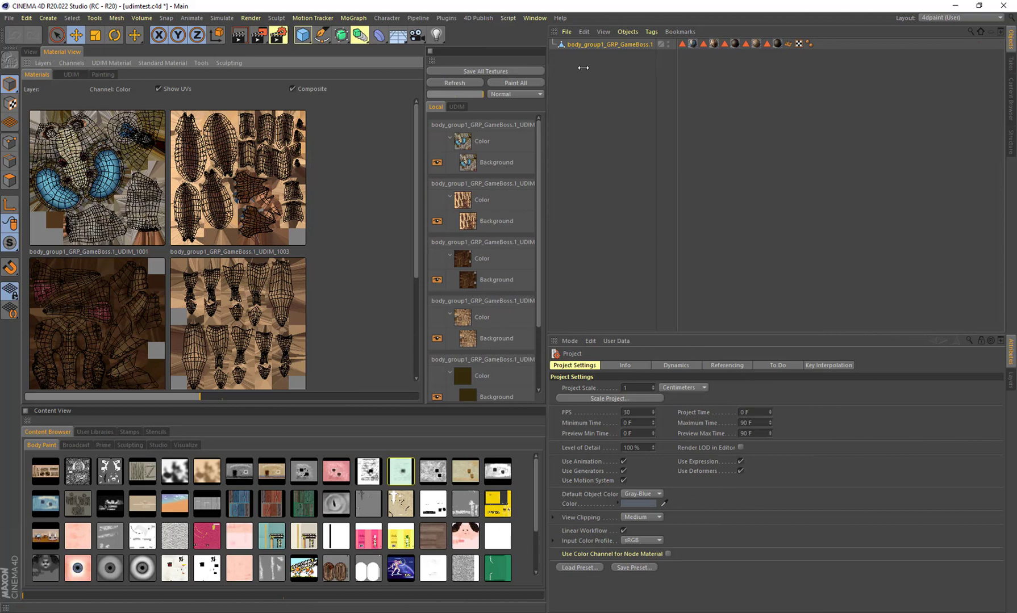
left_click_drag(547, 64, 880, 87)
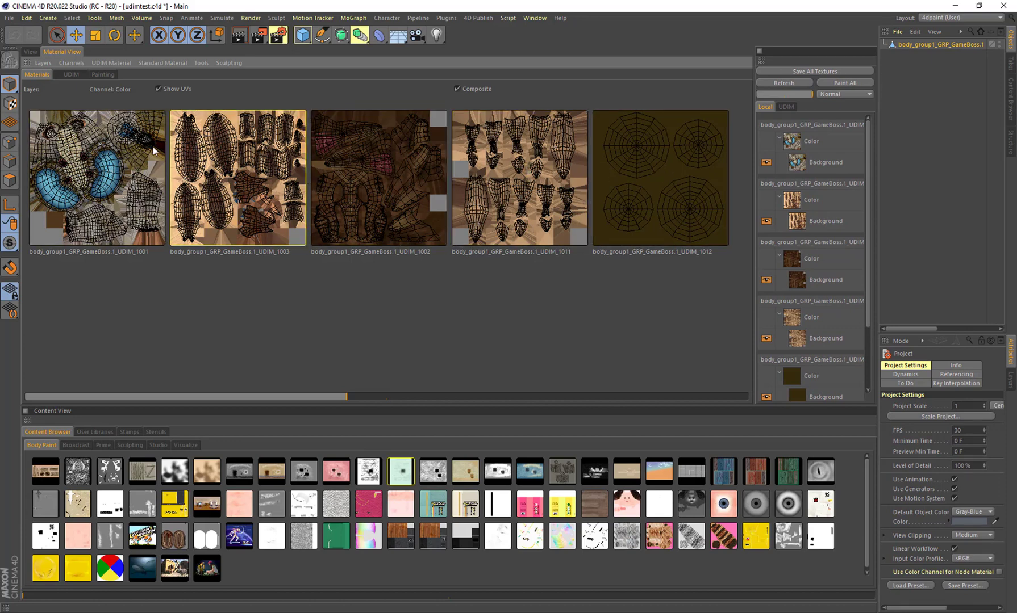
Examine the UDIM layout of tiles 1001, 1002, 1003, 1011 and 1012, including the blue patches on tile 1001
left_click(72, 74)
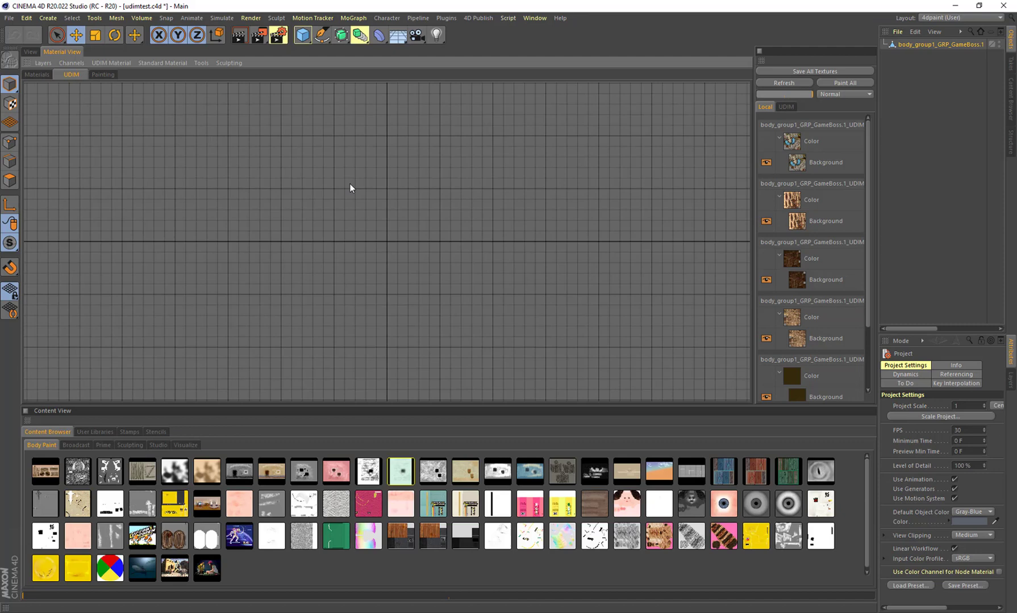
middle_click_drag(500, 191, 415, 219, "alt")
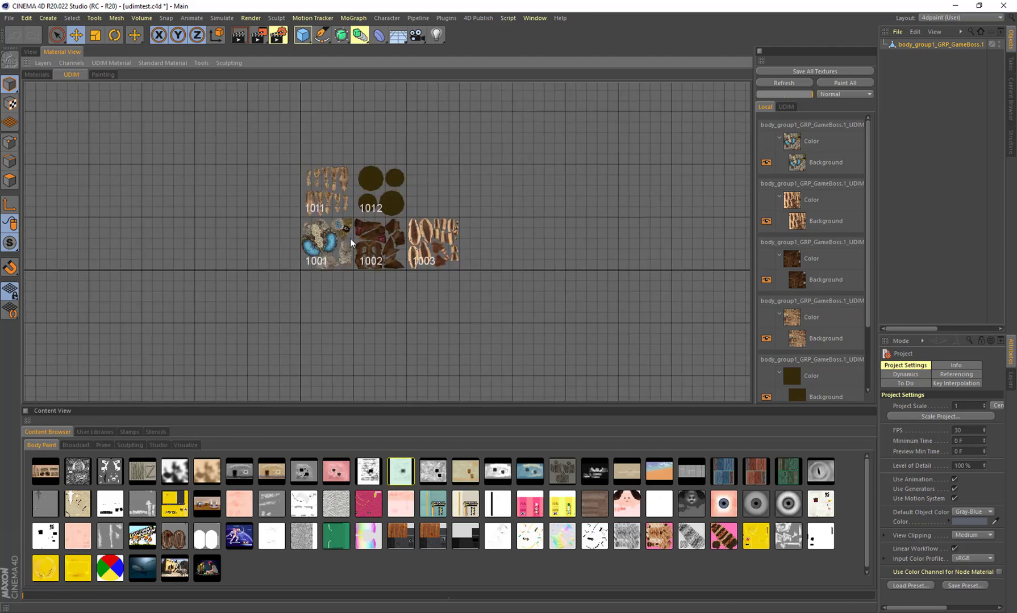
scroll(351, 243, "up", 6)
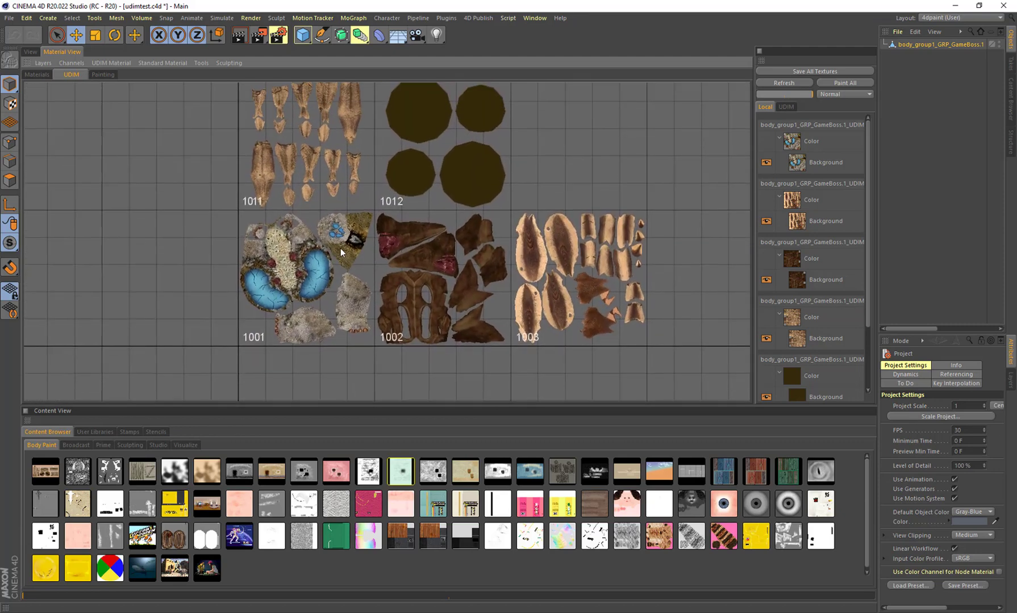
scroll(341, 252, "up", 5)
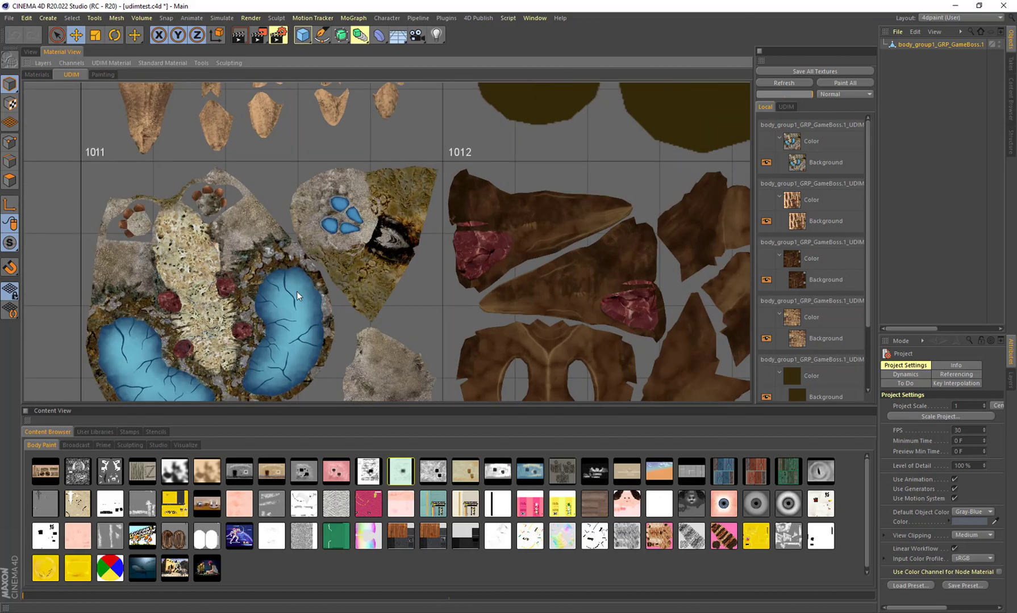
scroll(297, 291, "up", 6)
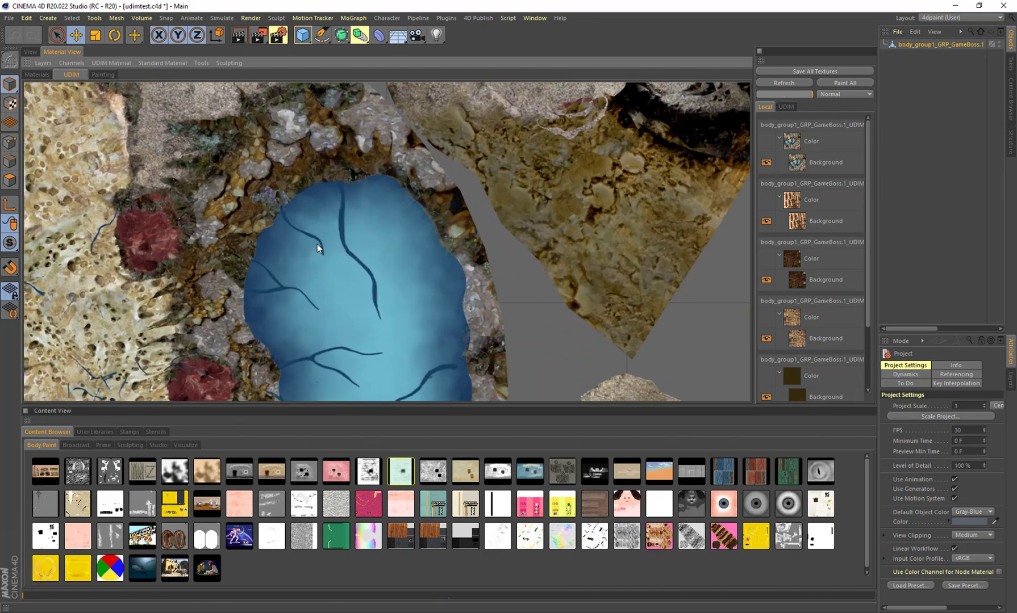
scroll(350, 224, "down", 6)
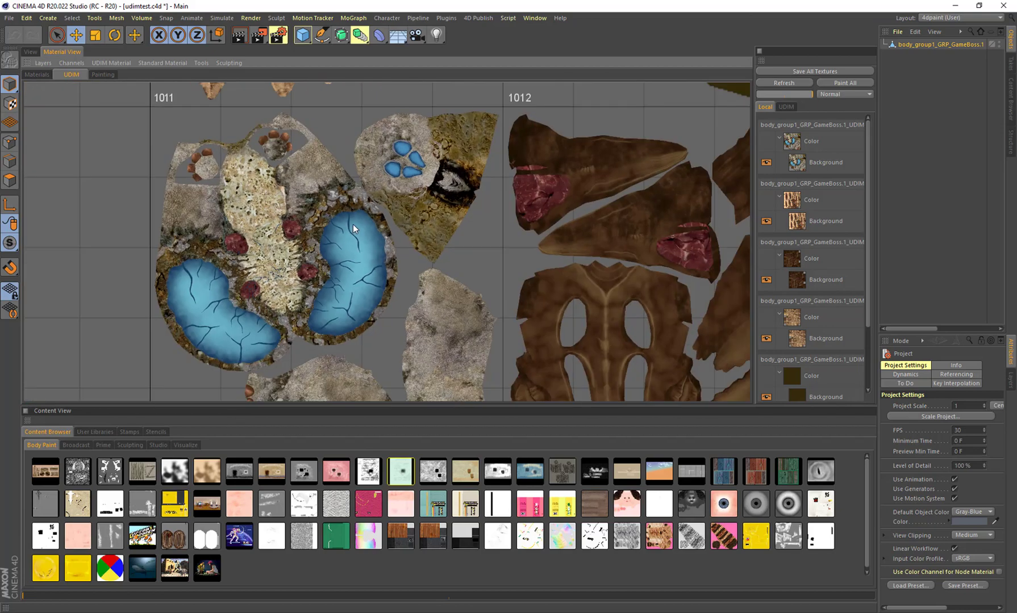
scroll(353, 224, "down", 6)
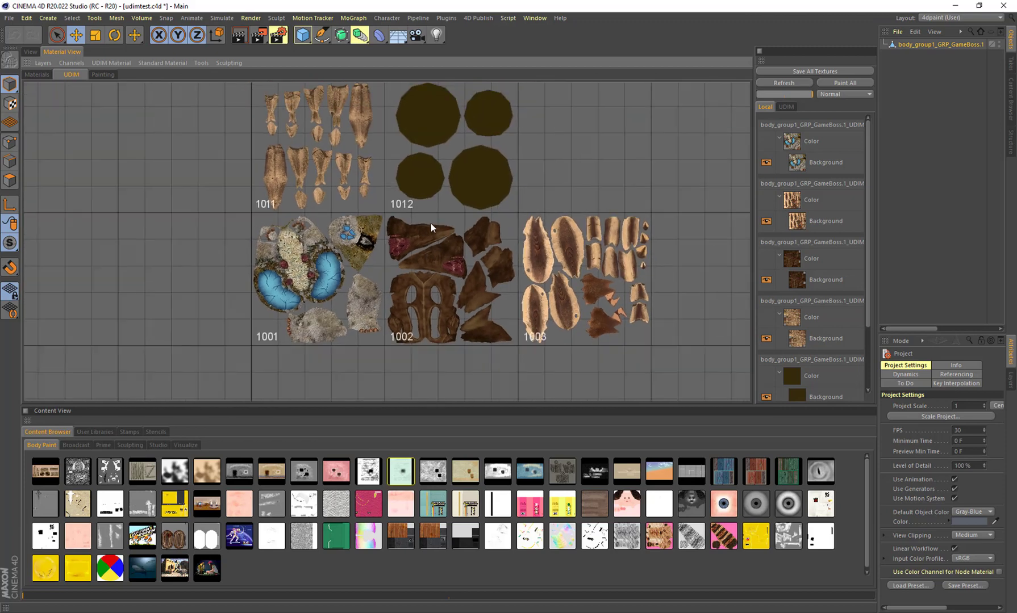
middle_click_drag(421, 223, 398, 248, "alt")
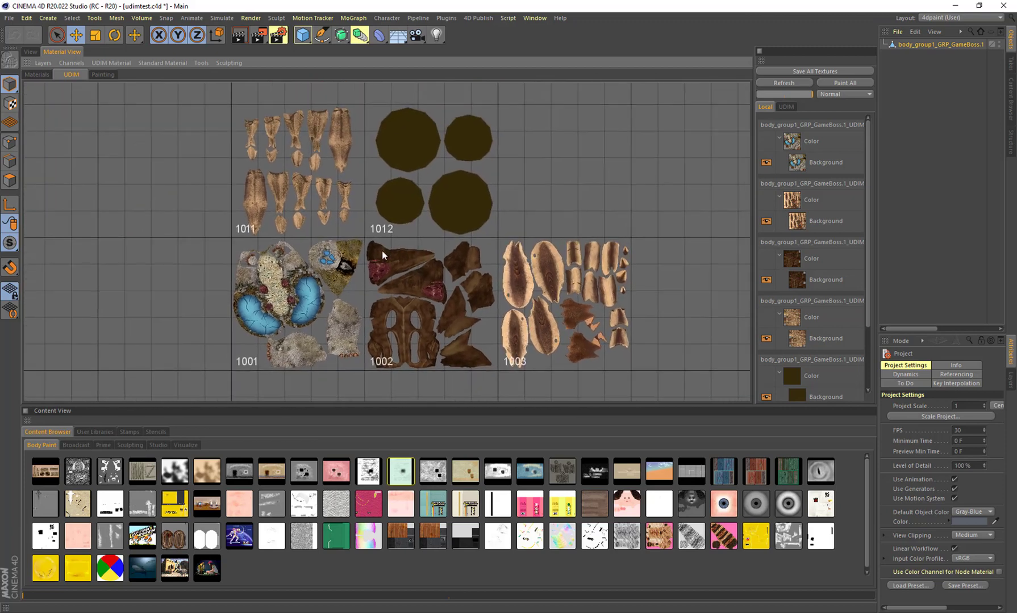
Paint a small white mark with the Paint Brush on the blue patch of UDIM 1001's Background layer in the paint canvas
left_click(108, 75)
left_click(835, 165)
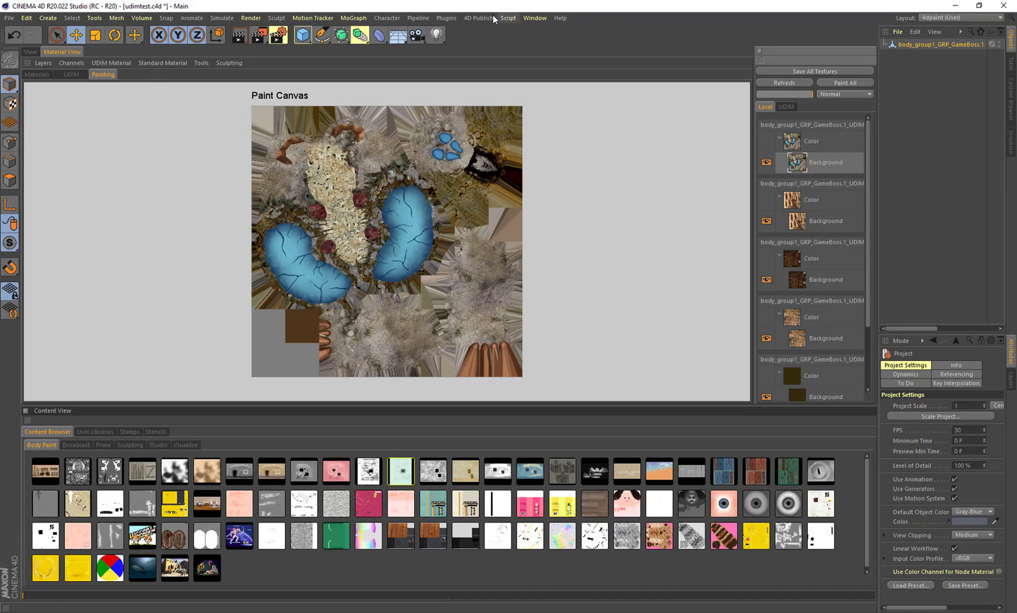
left_click(478, 17)
left_click(512, 95)
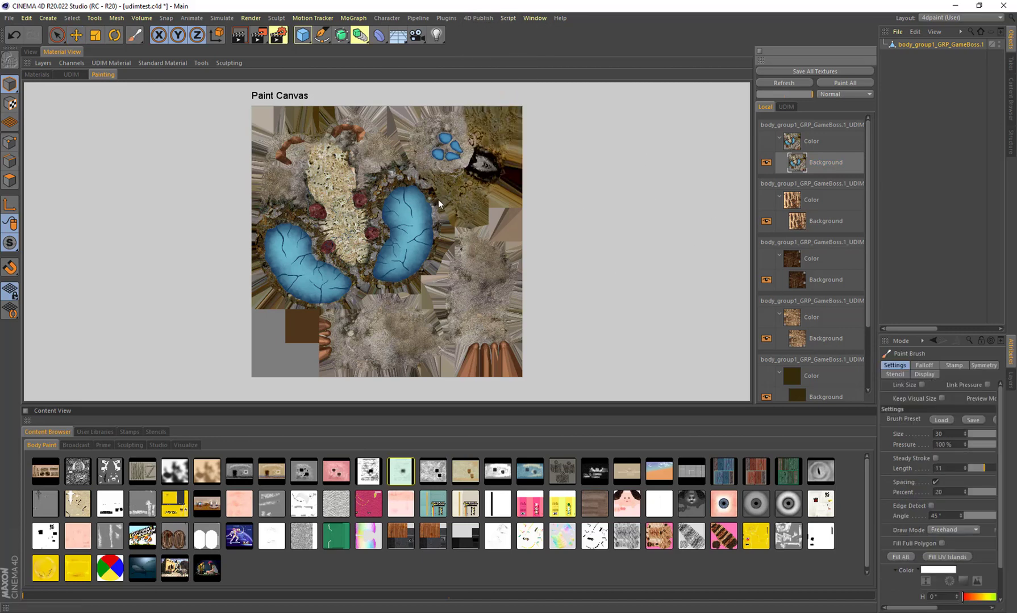
left_click_drag(410, 199, 414, 205)
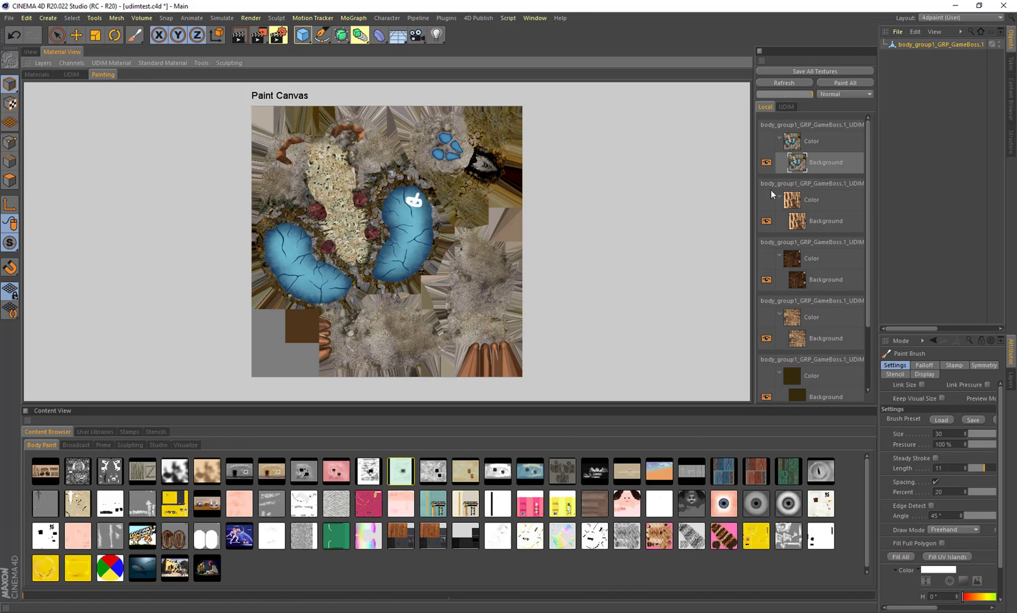
Look through the Background layers of the other UDIM materials in the paint canvas and return to the UDIM 1001 layer
left_click(838, 221)
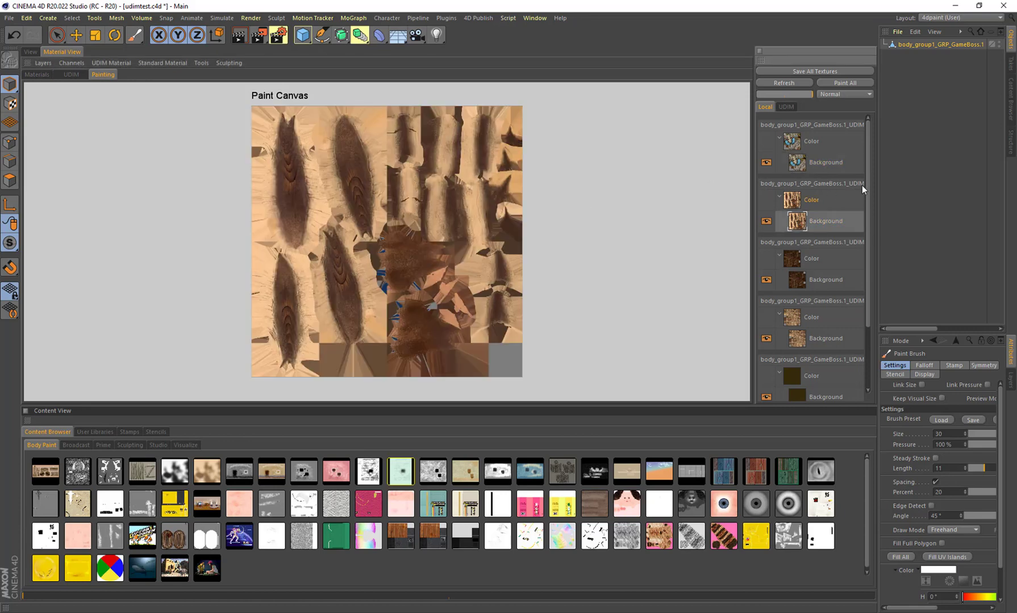
left_click(834, 281)
left_click(831, 339)
left_click(832, 279)
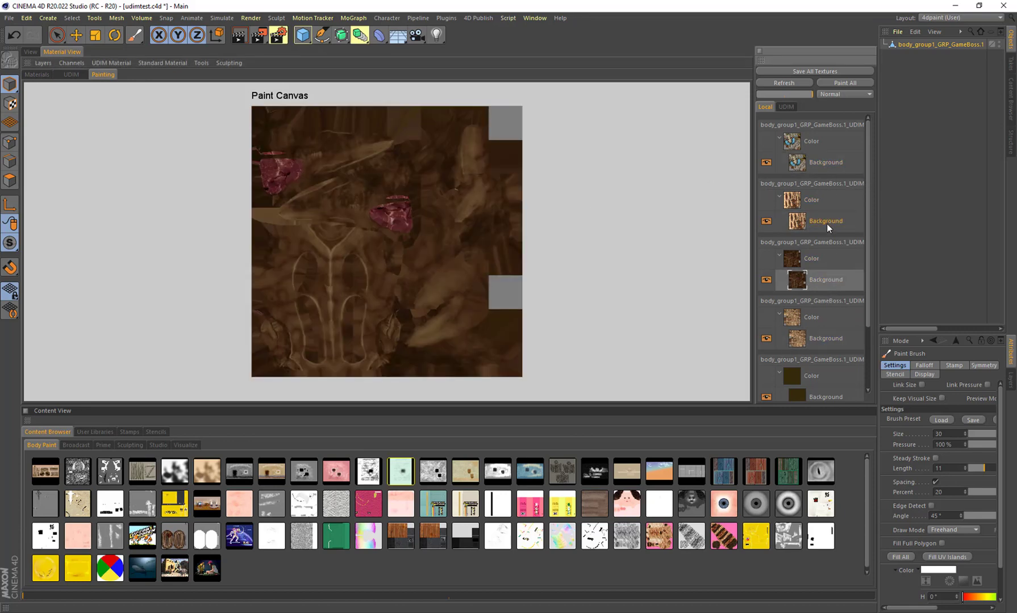
left_click(826, 224)
left_click(828, 164)
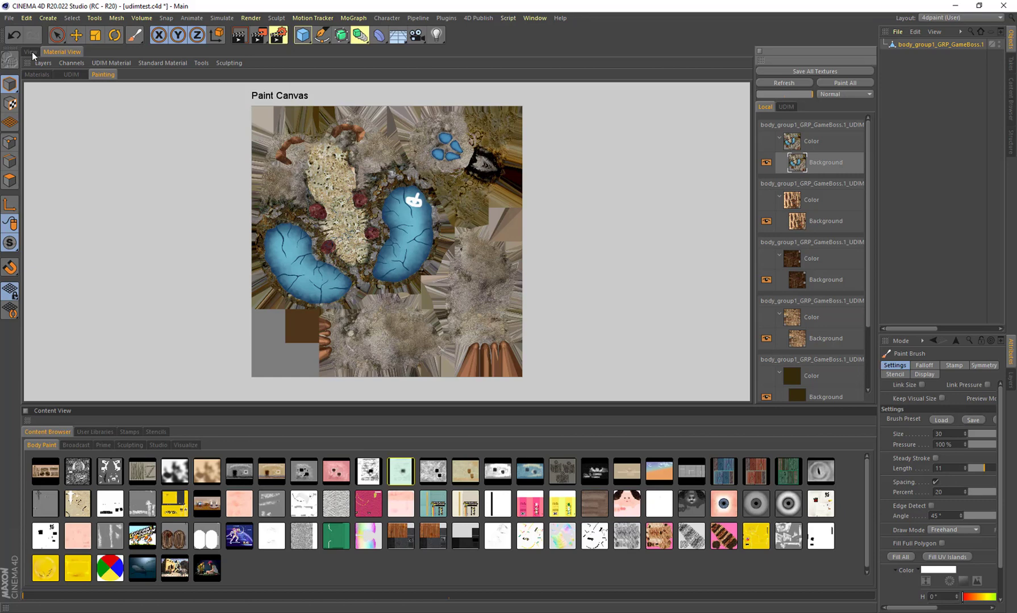
key("ctrl+z")
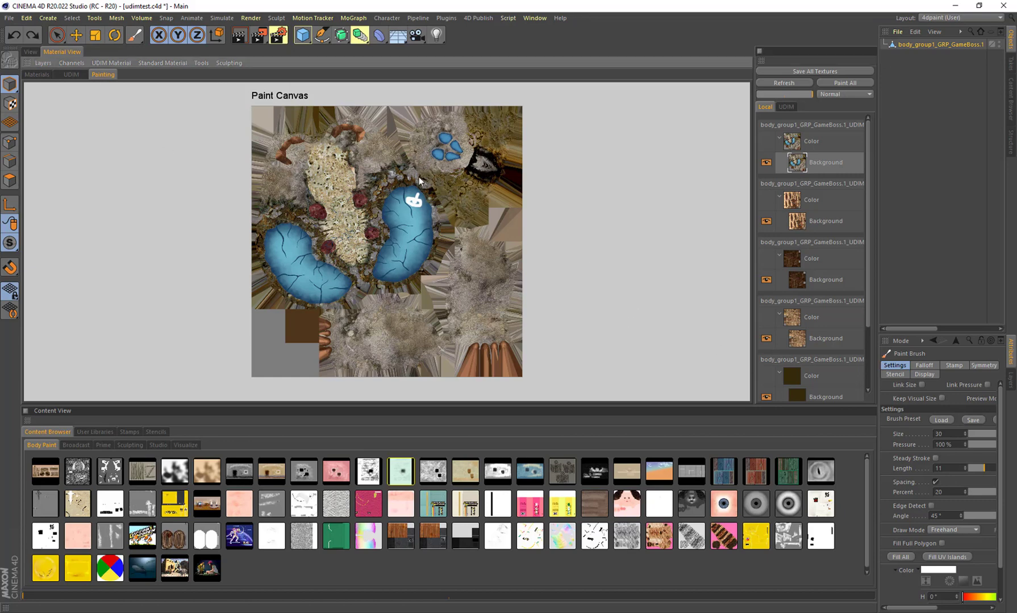
Show the creature from the front in the 3D view and enlarge the area with the Paint Brush settings
left_click(39, 71)
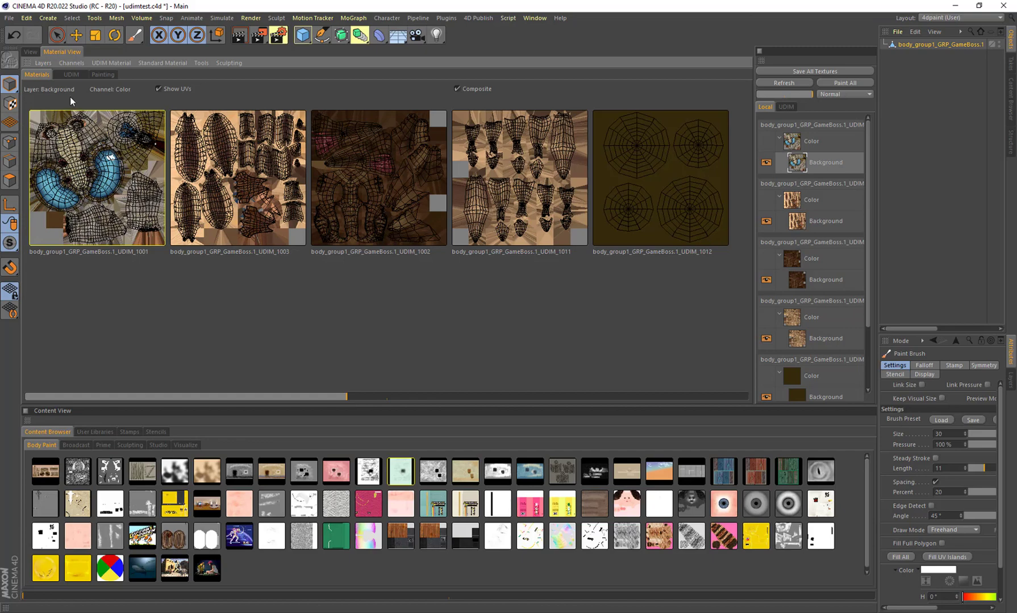
left_click(31, 51)
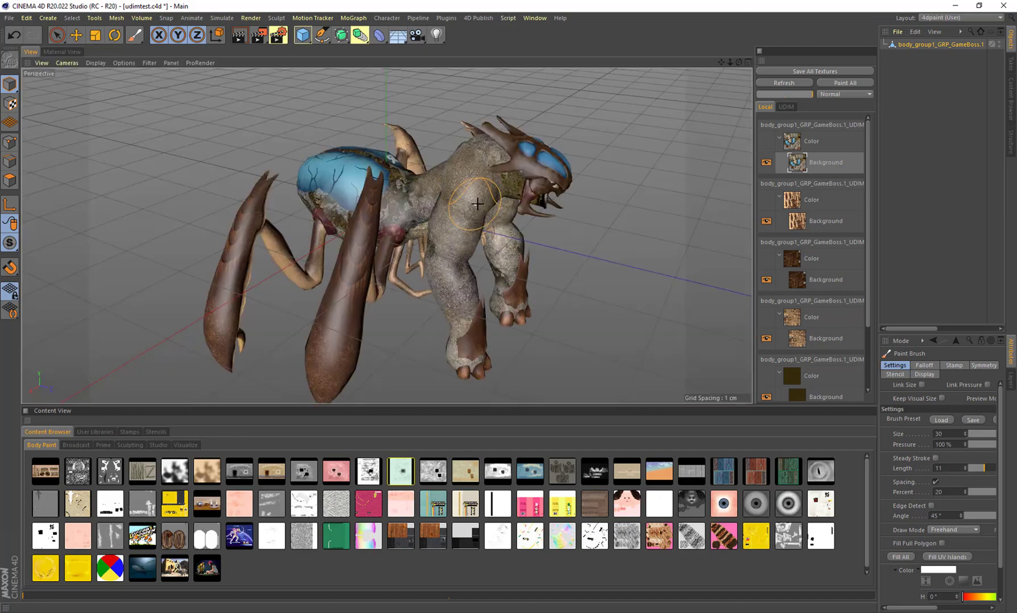
left_click_drag(524, 183, 496, 160, "alt")
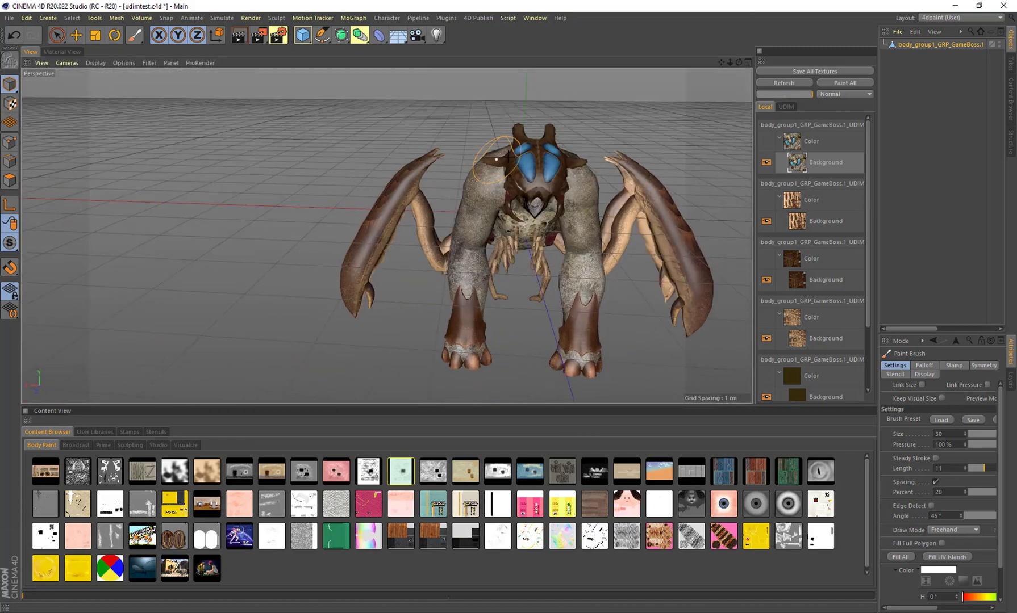
middle_click_drag(572, 182, 498, 178, "alt")
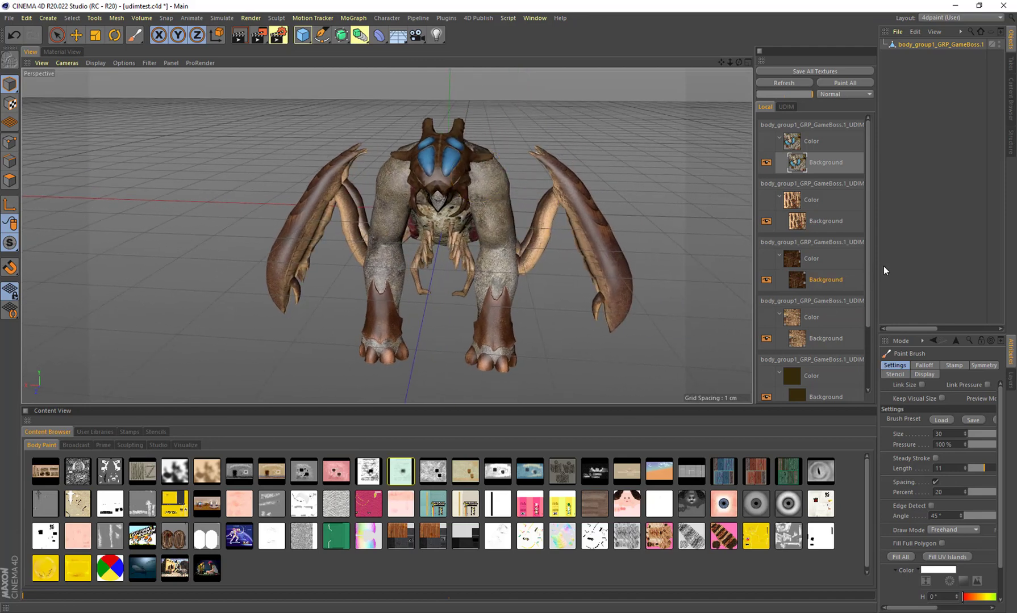
left_click_drag(879, 263, 751, 263)
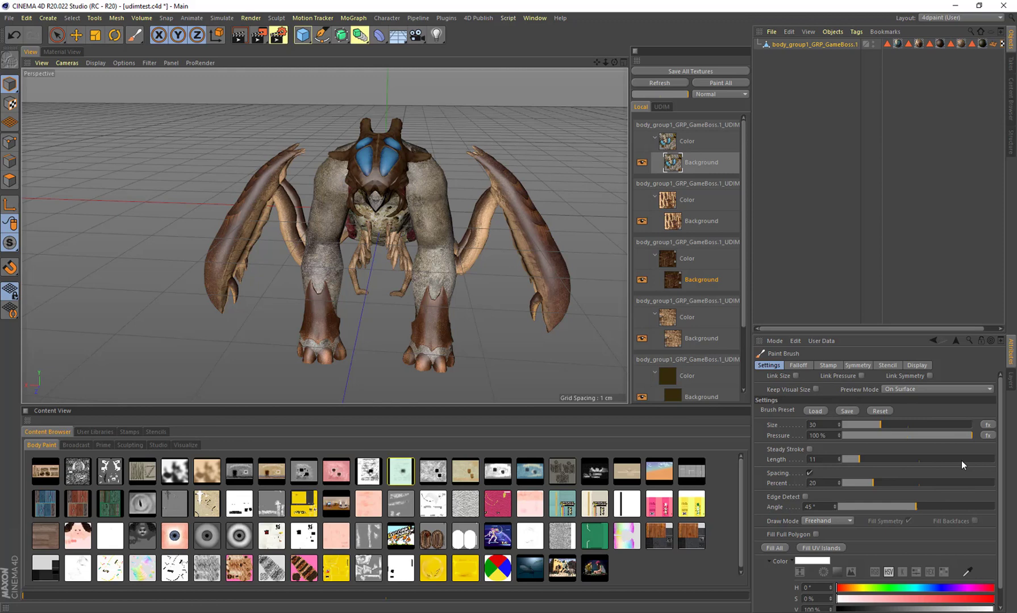
Try a brush stroke down the creature's front leg in the 3D view and undo it
scroll(397, 165, "up", 2)
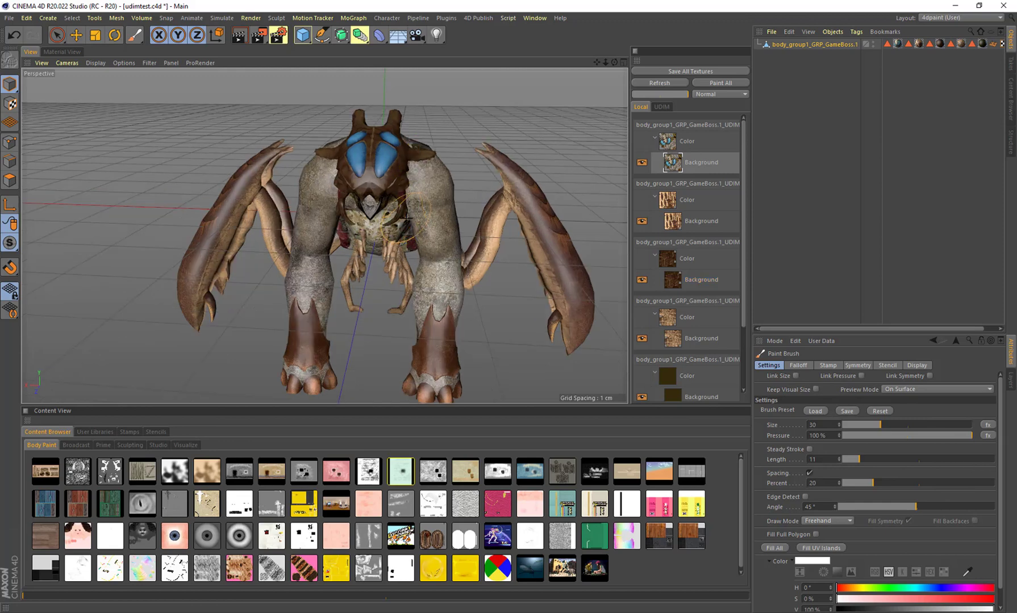
mouse_move(438, 170)
left_mouse_down()
mouse_move(437, 218)
mouse_move(460, 316)
left_mouse_up()
key("ctrl+z")
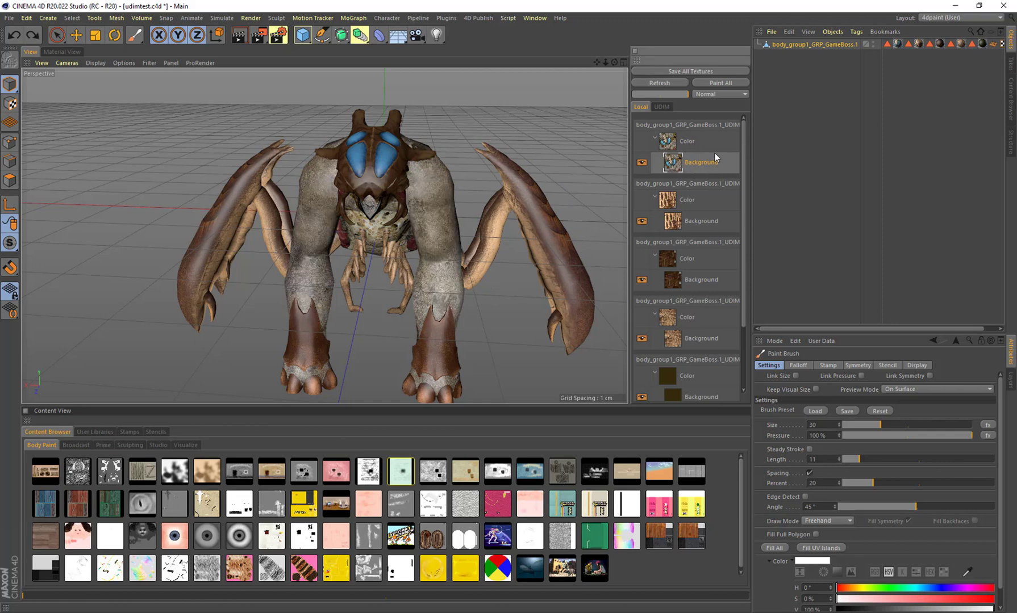
Add a paint layer named New Layer to all UDIM materials from the Material View
left_click(62, 51)
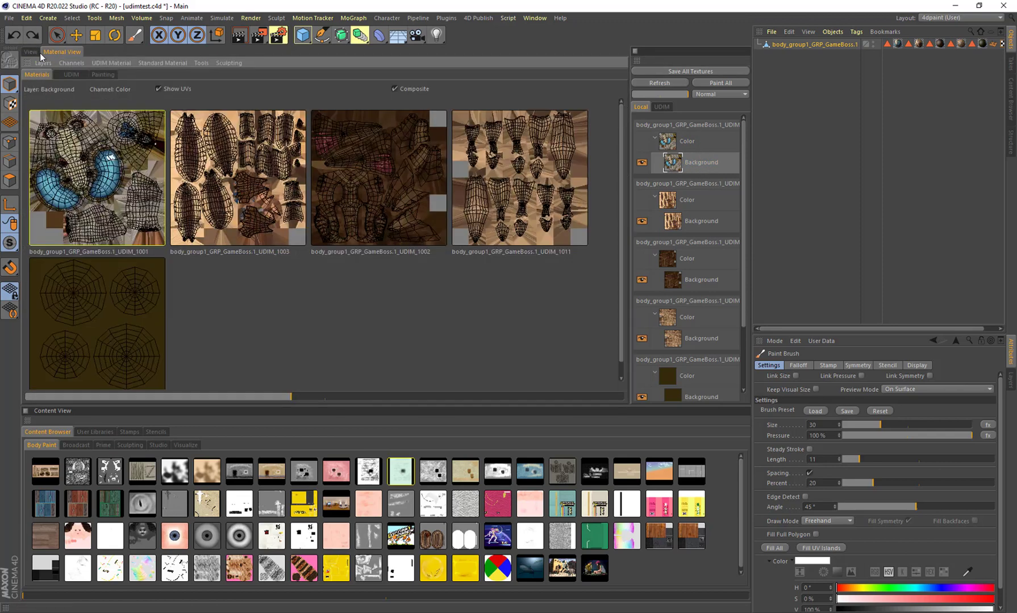
left_click(40, 64)
left_click(79, 91)
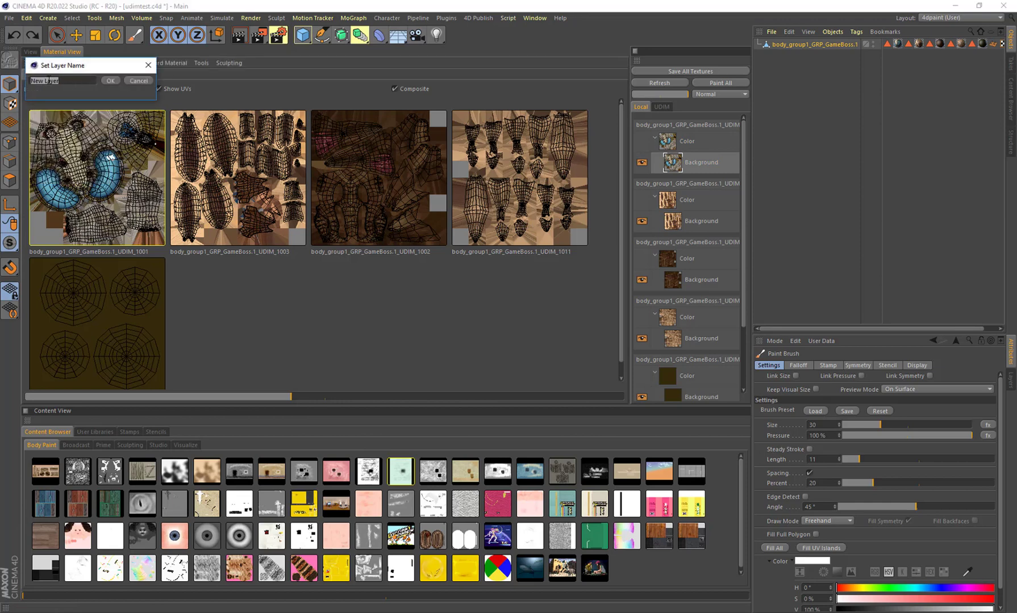
left_click(111, 81)
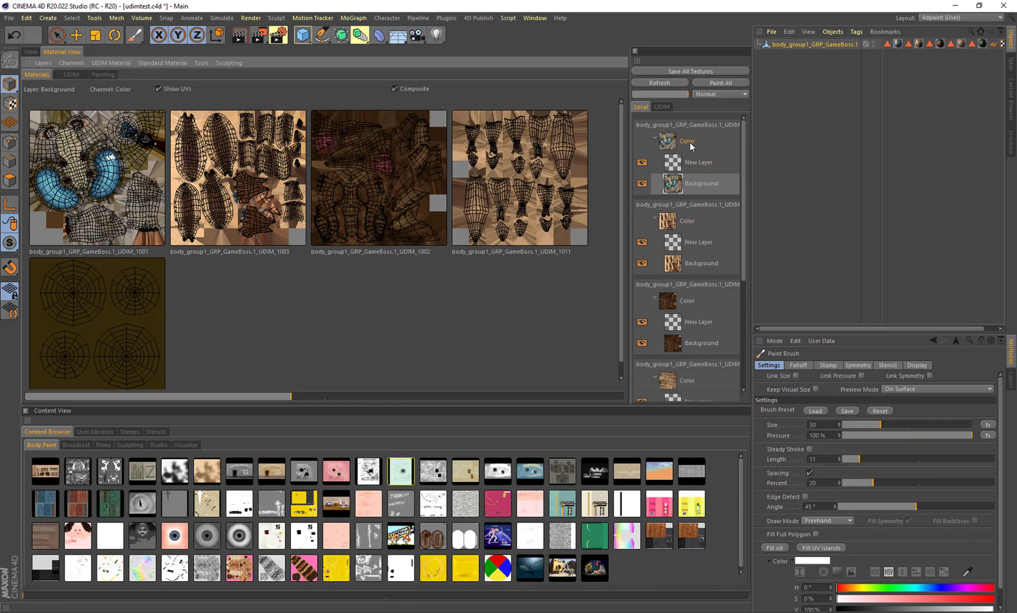
Paint white brush strokes on the creature's front legs, claws and abdomen in the 3D view, using UDIM 1001's New Layer
left_click(38, 51)
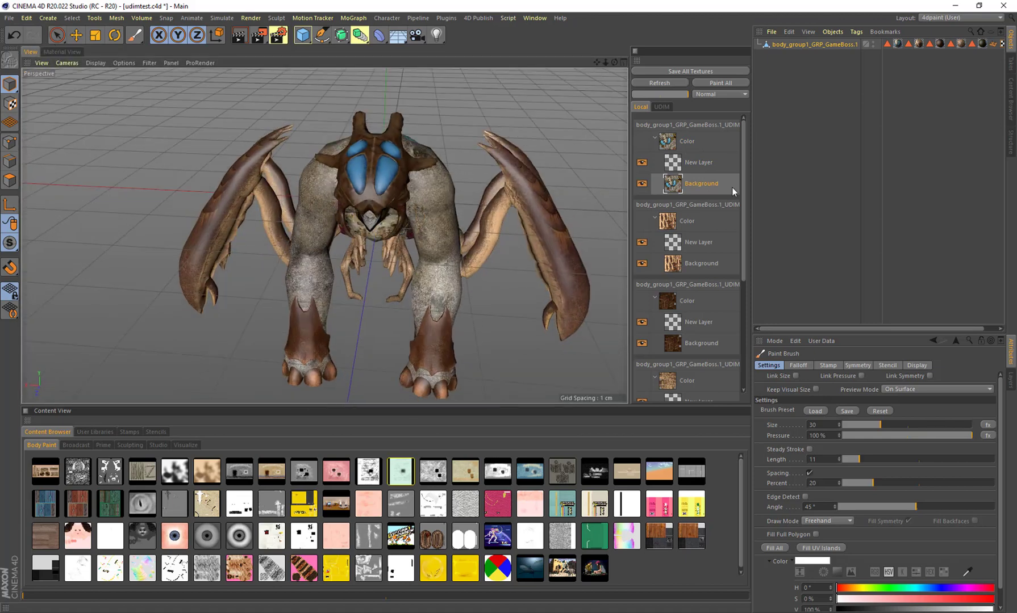
left_click(715, 163)
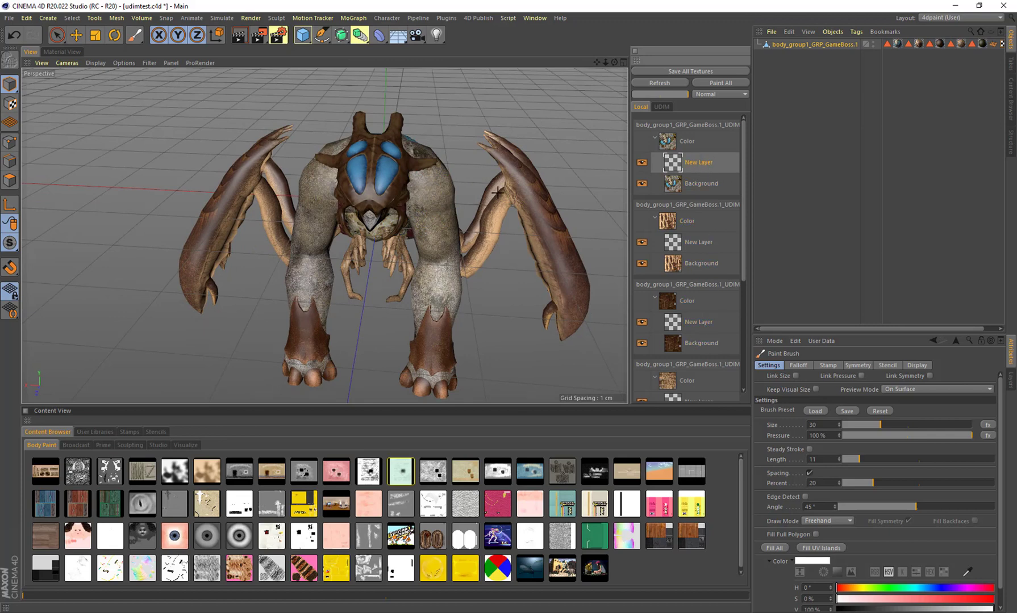
mouse_move(443, 187)
left_mouse_down()
mouse_move(433, 227)
mouse_move(442, 263)
left_mouse_up()
left_click_drag(518, 219, 430, 216, "alt")
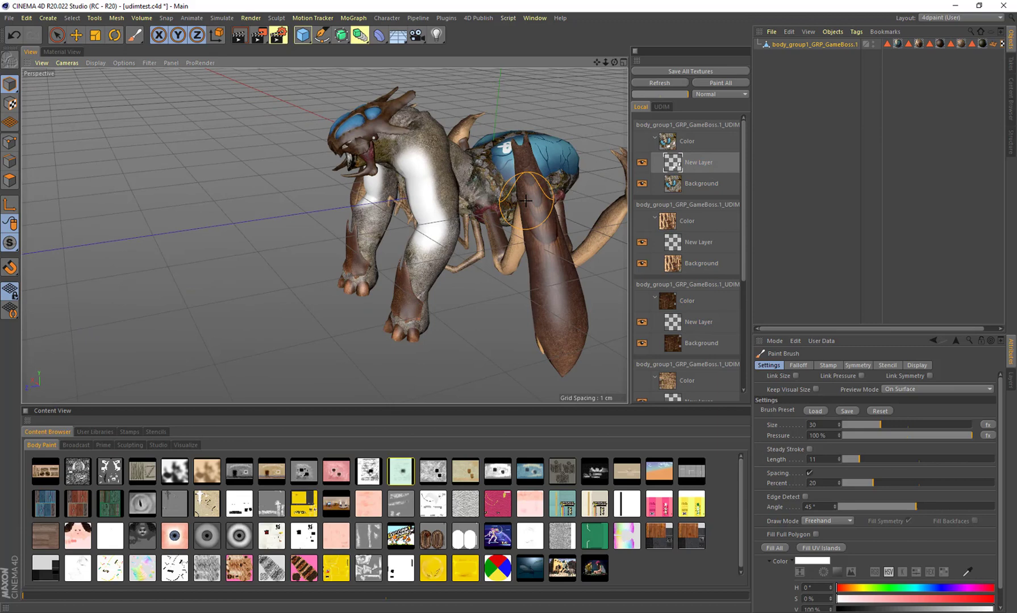
left_click_drag(526, 200, 541, 241)
mouse_move(503, 181)
left_mouse_down()
mouse_move(494, 159)
mouse_move(523, 151)
mouse_move(518, 170)
left_mouse_up()
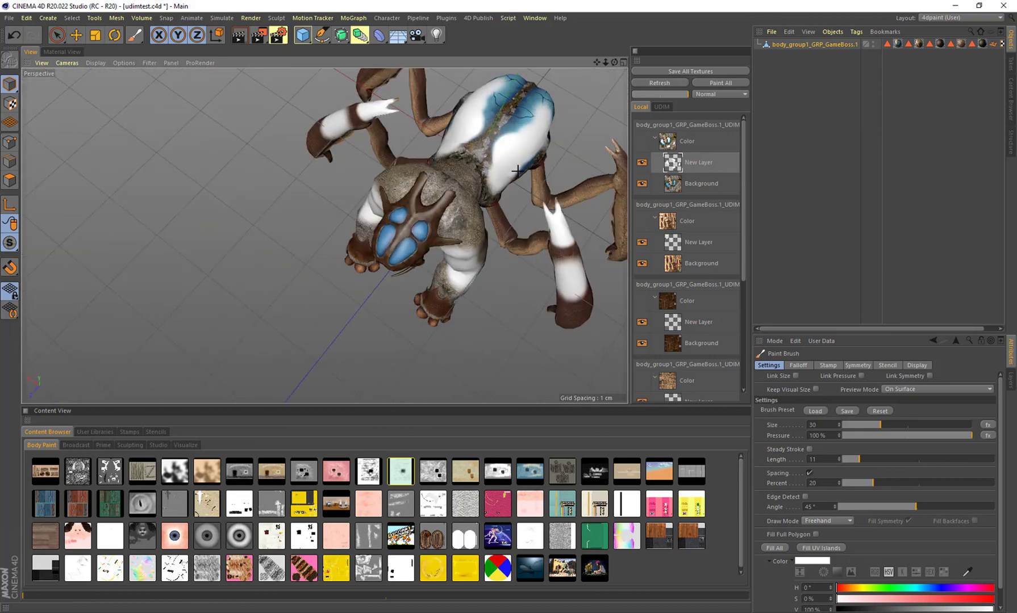
mouse_move(518, 120)
left_mouse_down()
mouse_move(508, 147)
mouse_move(479, 145)
left_mouse_up()
Paint purple strokes with hue 286° and saturation 99% over the creature's abdomen, front legs and claws in the 3D view
left_click(948, 588)
left_click_drag(954, 589, 961, 588)
left_click_drag(966, 599, 992, 599)
mouse_move(506, 145)
left_mouse_down()
mouse_move(502, 178)
mouse_move(477, 173)
mouse_move(437, 216)
mouse_move(466, 164)
left_mouse_up()
mouse_move(434, 219)
left_mouse_down()
mouse_move(421, 248)
mouse_move(488, 340)
left_mouse_up()
left_click_drag(574, 270, 596, 309)
mouse_move(605, 255)
left_mouse_down("alt")
mouse_move(591, 306)
mouse_move(466, 245)
mouse_move(472, 217)
left_mouse_up("alt")
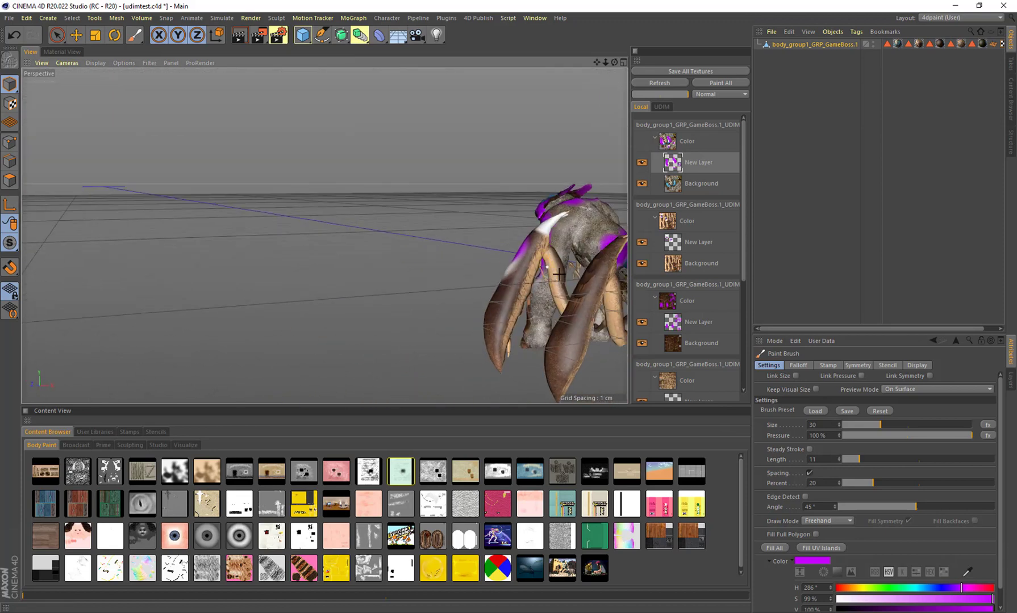
mouse_move(578, 287)
left_mouse_down()
mouse_move(572, 335)
mouse_move(552, 364)
left_mouse_up()
left_click_drag(509, 279, 500, 324)
mouse_move(485, 273)
left_mouse_down("alt")
mouse_move(502, 303)
mouse_move(604, 297)
mouse_move(539, 278)
left_mouse_up("alt")
Set the brush size to 78.544, view the creature with Gouraud Shading (Lines), and return to plain Gouraud Shading
middle_click_drag(170, 227, 198, 227)
key("n")
key("b")
key("n")
key("a")
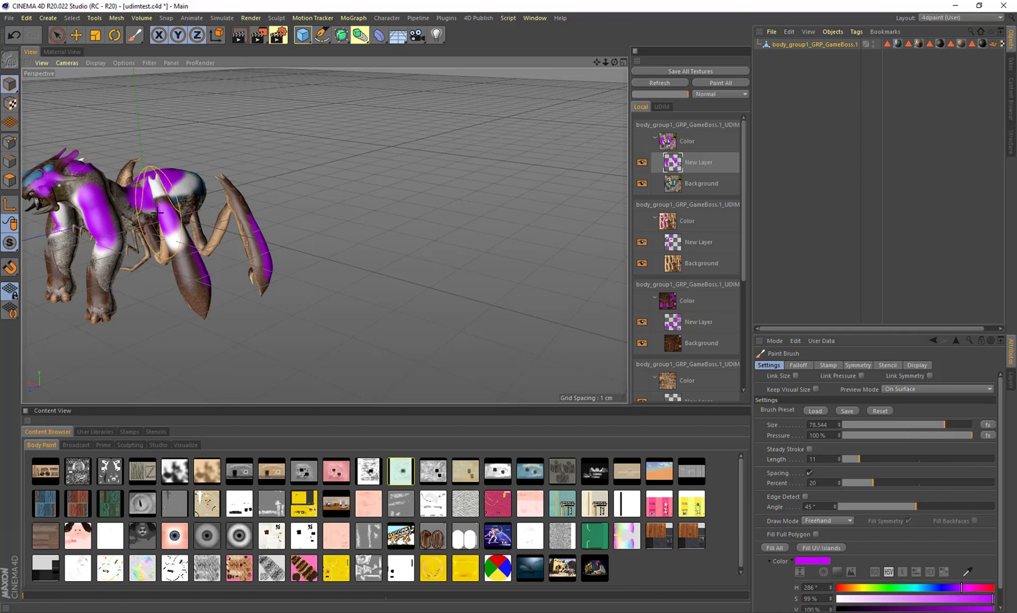
mouse_move(187, 227)
left_mouse_down("alt")
mouse_move(495, 211)
mouse_move(343, 247)
left_mouse_up("alt")
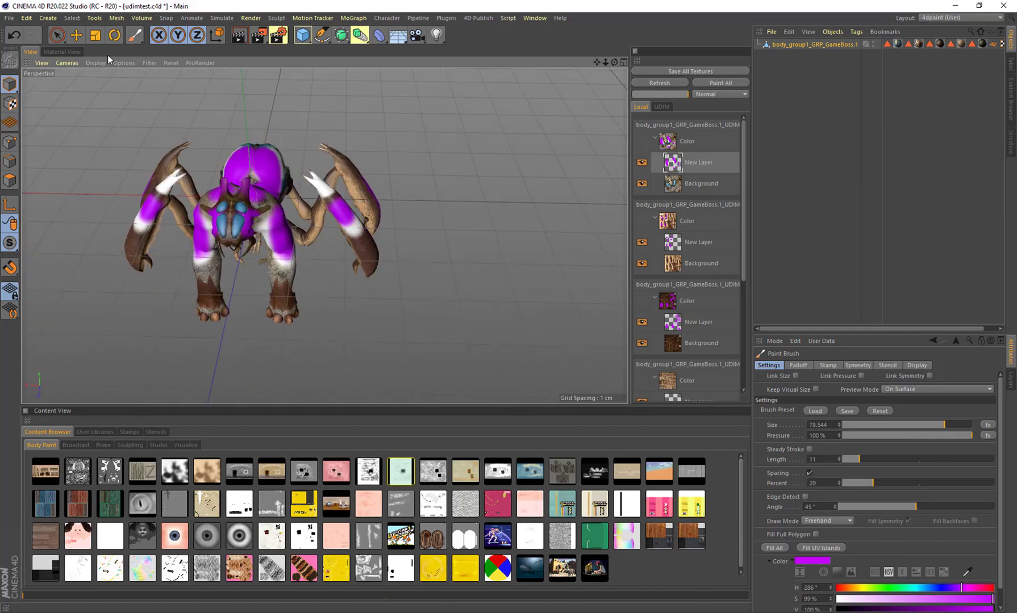
Compare the painted tiles in the Material View with New Layer hidden and shown for UDIM 1001 and UDIM 1003
left_click(64, 50)
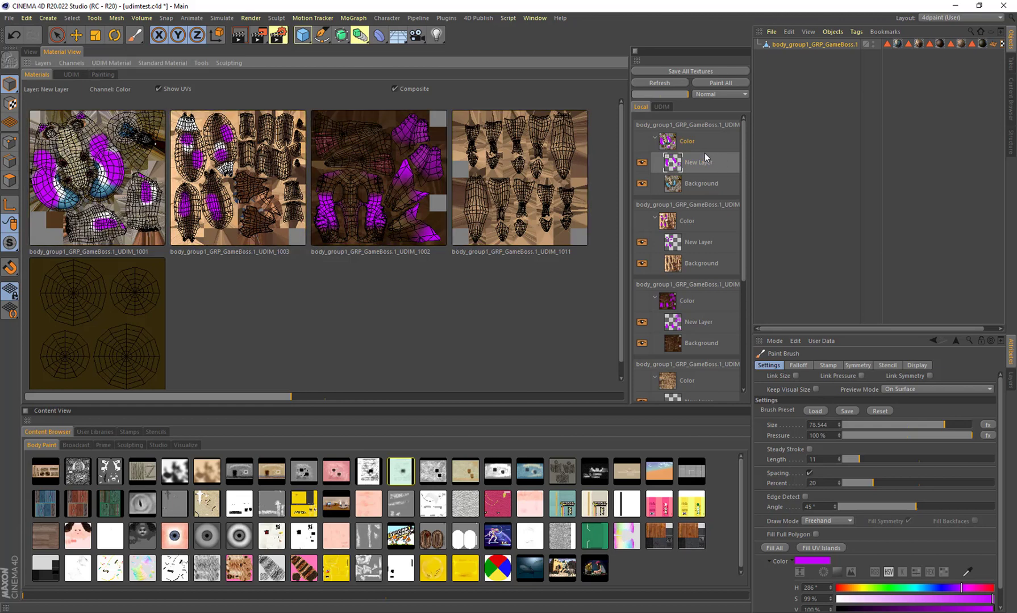
left_click(641, 163)
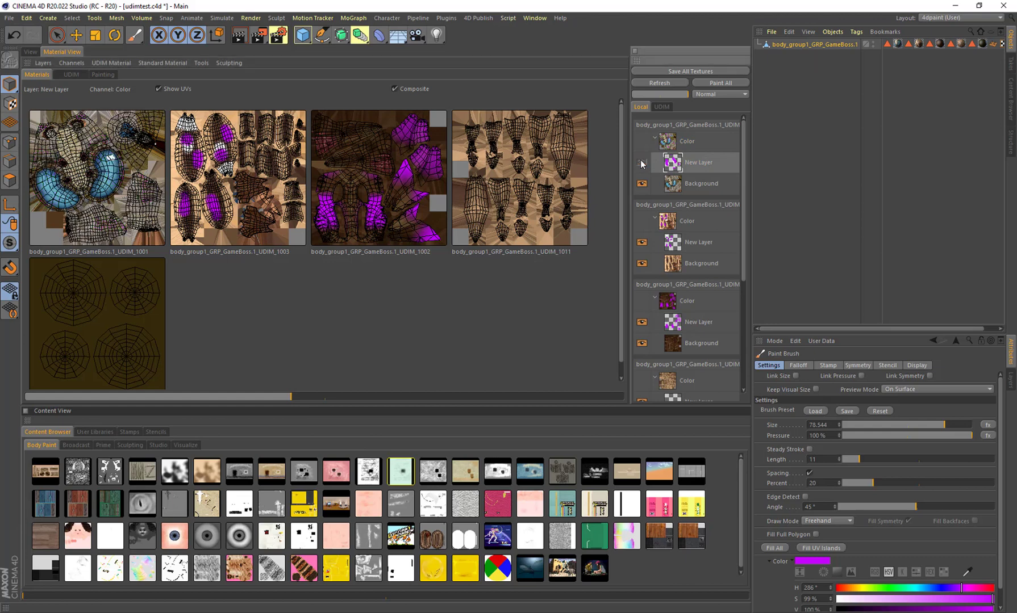
left_click(642, 163)
left_click(641, 243)
left_click(641, 243)
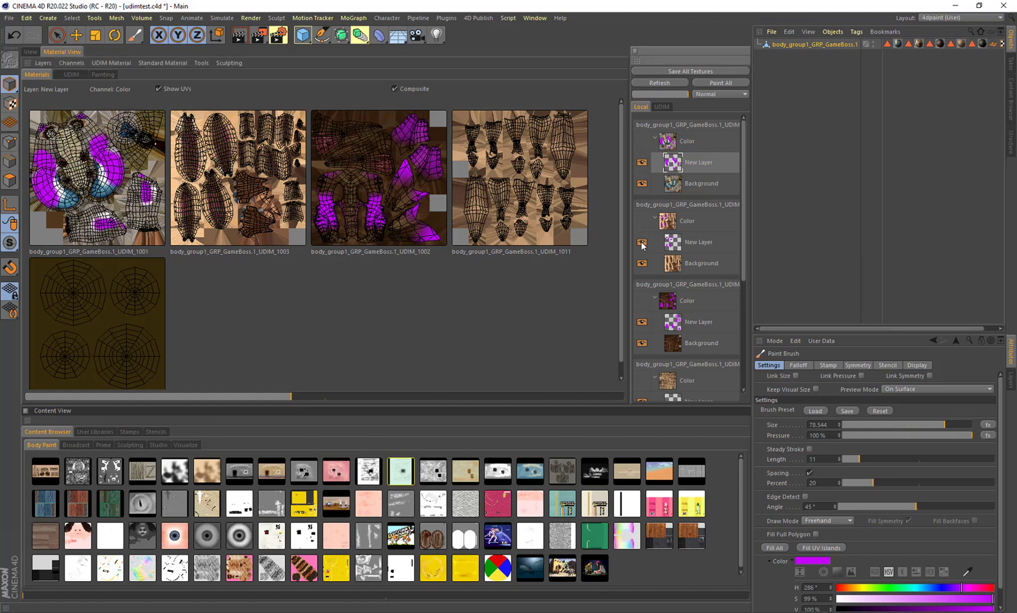
mouse_move(677, 96)
left_mouse_down()
mouse_move(644, 96)
mouse_move(701, 96)
left_mouse_up()
key("ctrl+y")
key("ctrl+y")
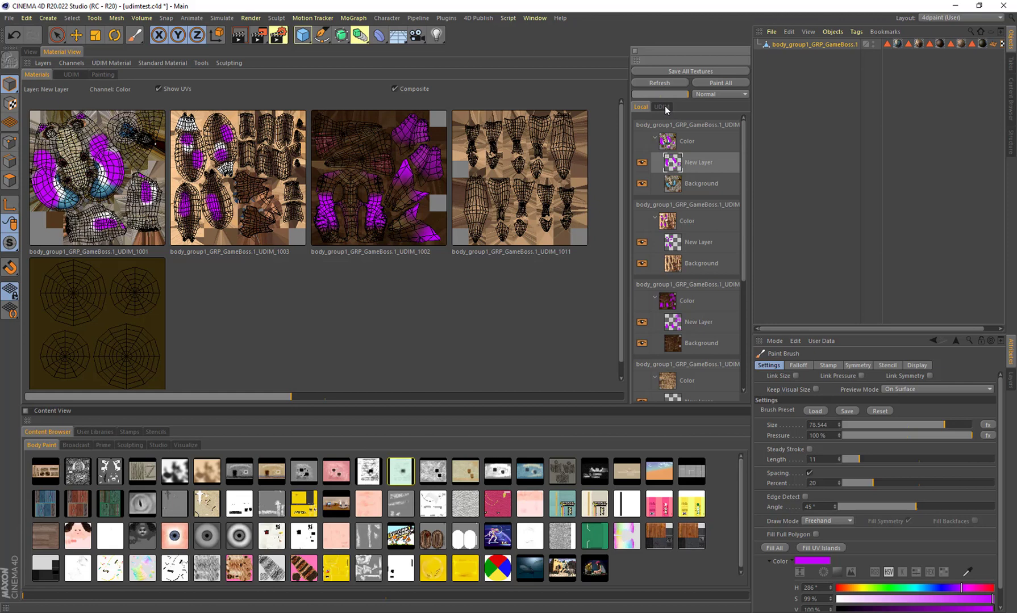
Try New Layer at about half opacity across all tiles in the shared UDIM layer list and restore full opacity
left_click(661, 107)
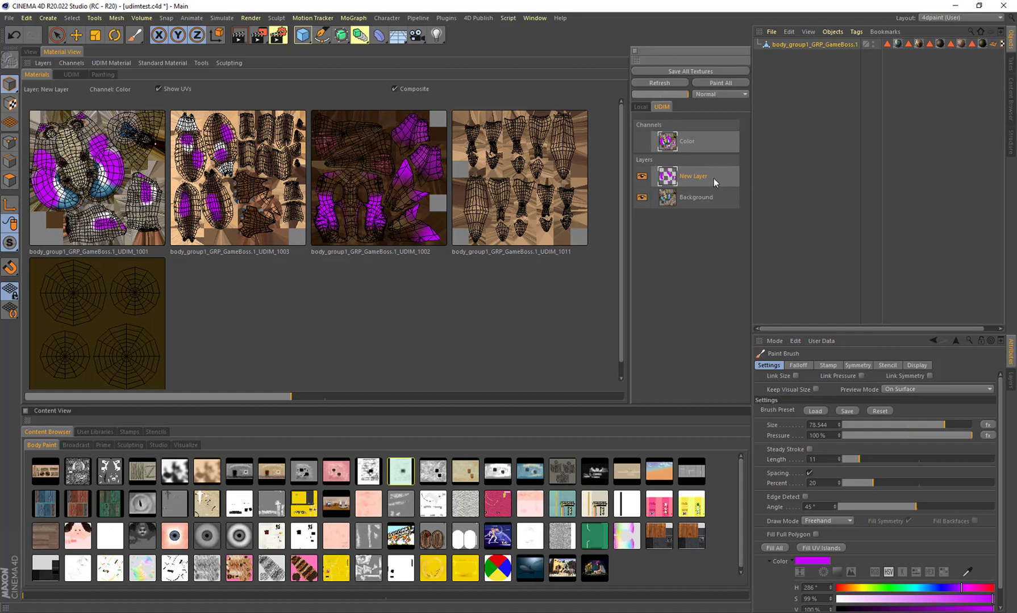
left_click_drag(679, 95, 660, 95)
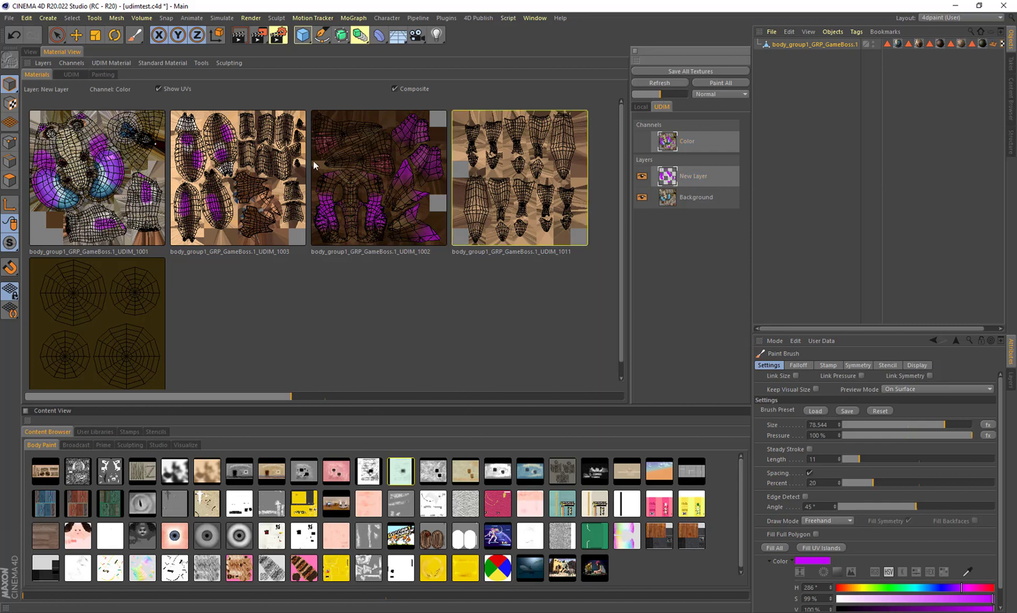
mouse_move(659, 95)
left_mouse_down()
mouse_move(643, 98)
mouse_move(708, 95)
left_mouse_up()
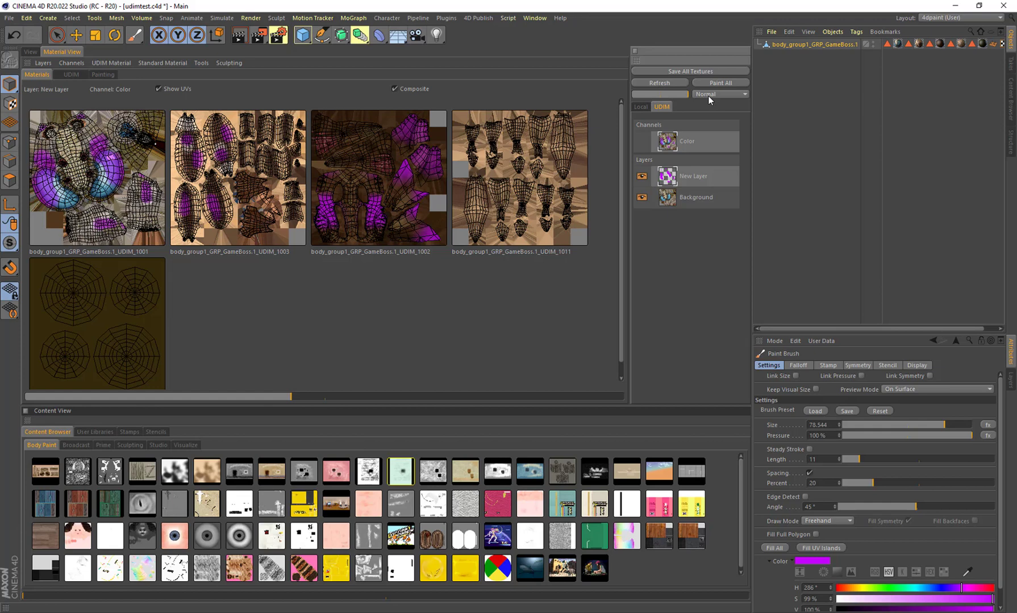
Compare all UDIM tiles with New Layer and Background hidden in turn, leaving both layers shown
left_click(641, 176)
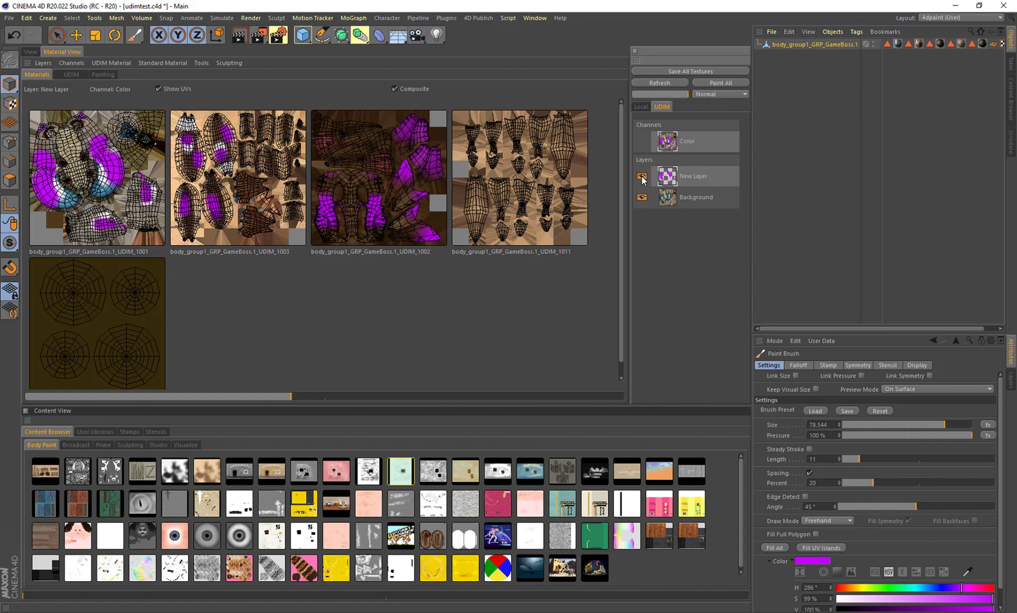
left_click(641, 176)
left_click(641, 177)
left_click(641, 197)
left_click(642, 197)
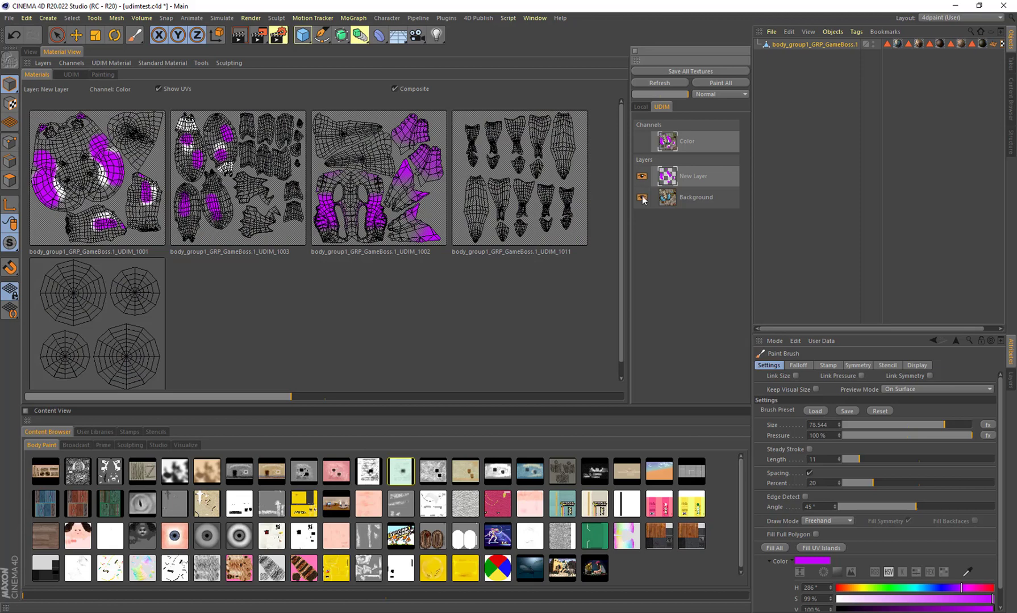
left_click(641, 176)
left_click(642, 176)
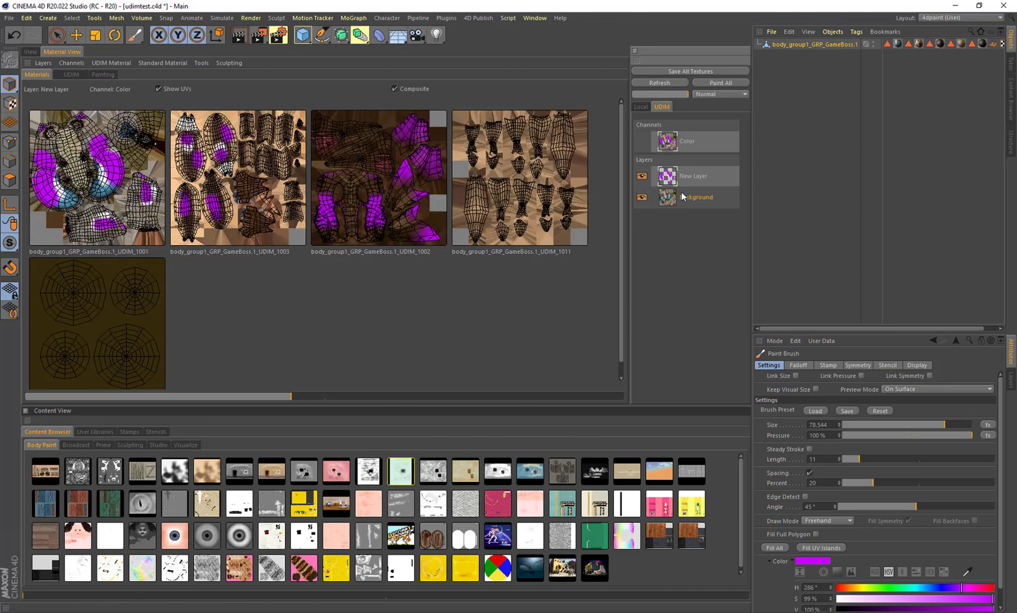
Switch the active layer of all tiles between New Layer and Background, end on Background, and return to the Local layer list
left_click(692, 191)
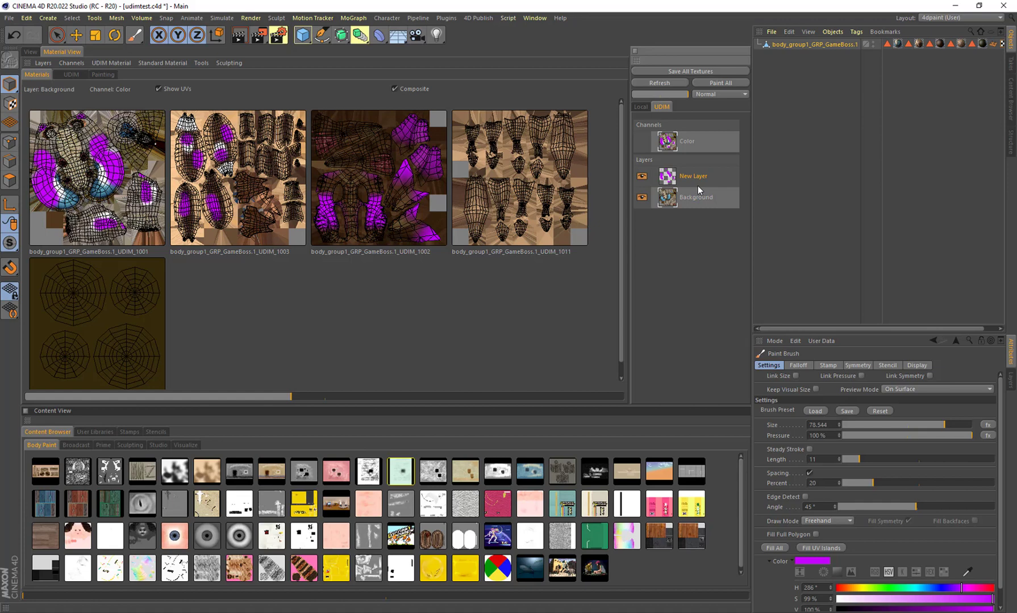
left_click(698, 184)
left_click(701, 196)
left_click(706, 183)
left_click(706, 194)
left_click(707, 175)
left_click(710, 192)
left_click(694, 145)
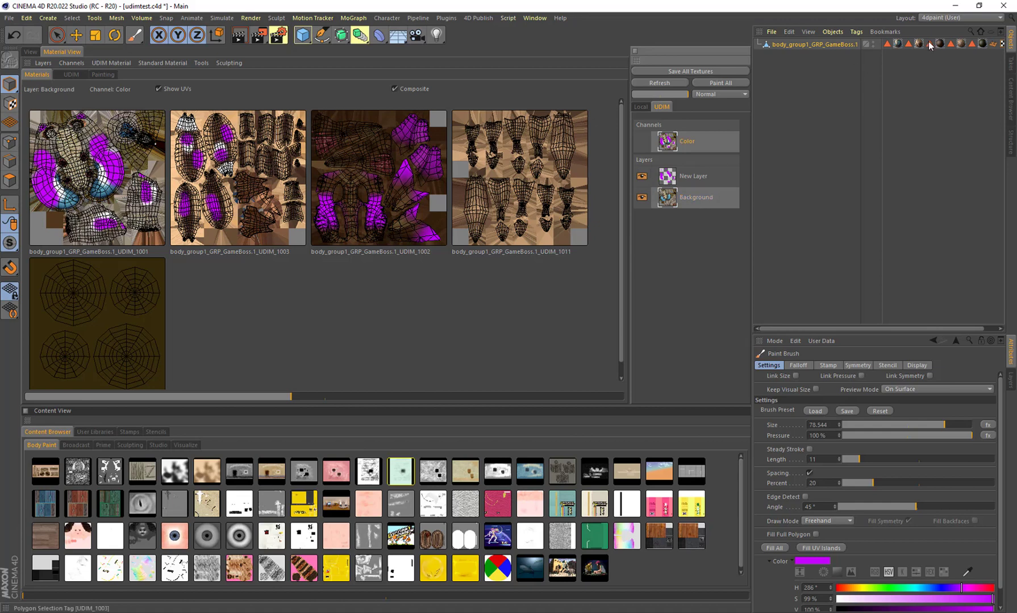
left_click(707, 173)
left_click(706, 198)
left_click(642, 108)
left_click_drag(743, 152, 729, 125)
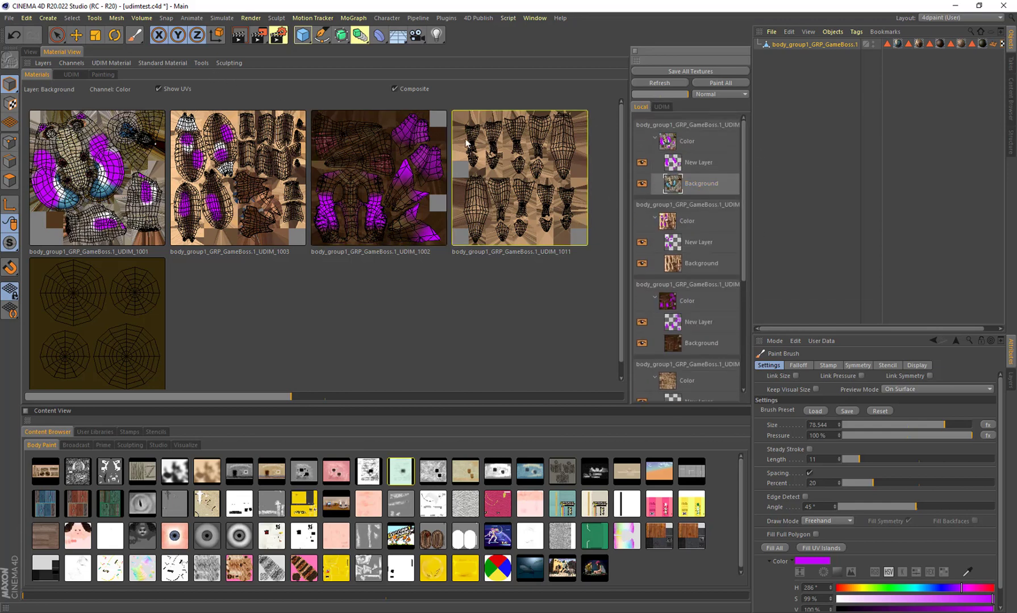
Paint a blue zigzag stroke with hue 255° and saturation 91% on UDIM 1001's New Layer in the paint canvas
left_click(103, 74)
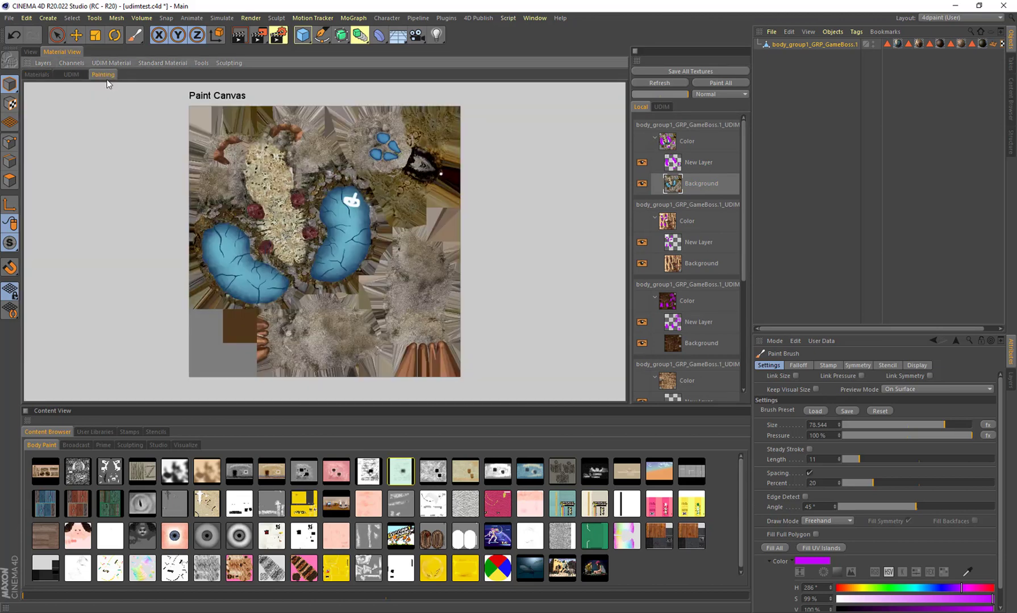
left_click(694, 159)
left_click(948, 588)
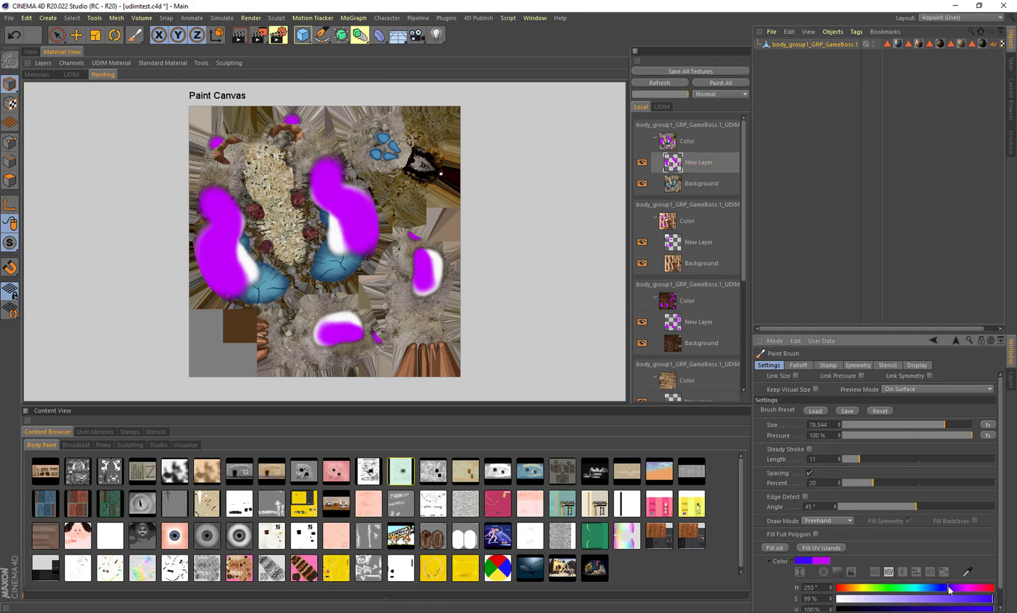
left_click(979, 600)
left_click(970, 609)
left_click_drag(978, 610, 982, 610)
mouse_move(398, 138)
left_mouse_down()
mouse_move(391, 168)
mouse_move(385, 151)
mouse_move(363, 296)
mouse_move(414, 323)
left_mouse_up()
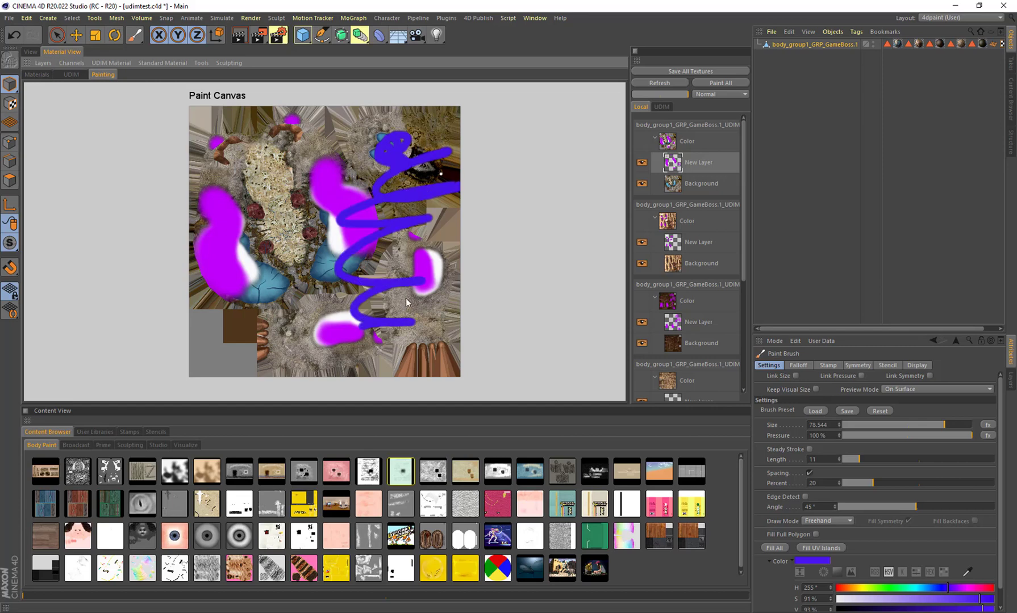
Compare the UDIM 1001 canvas with New Layer hidden and shown, leaving New Layer visible and active
left_click(642, 162)
left_click(642, 163)
left_click(642, 162)
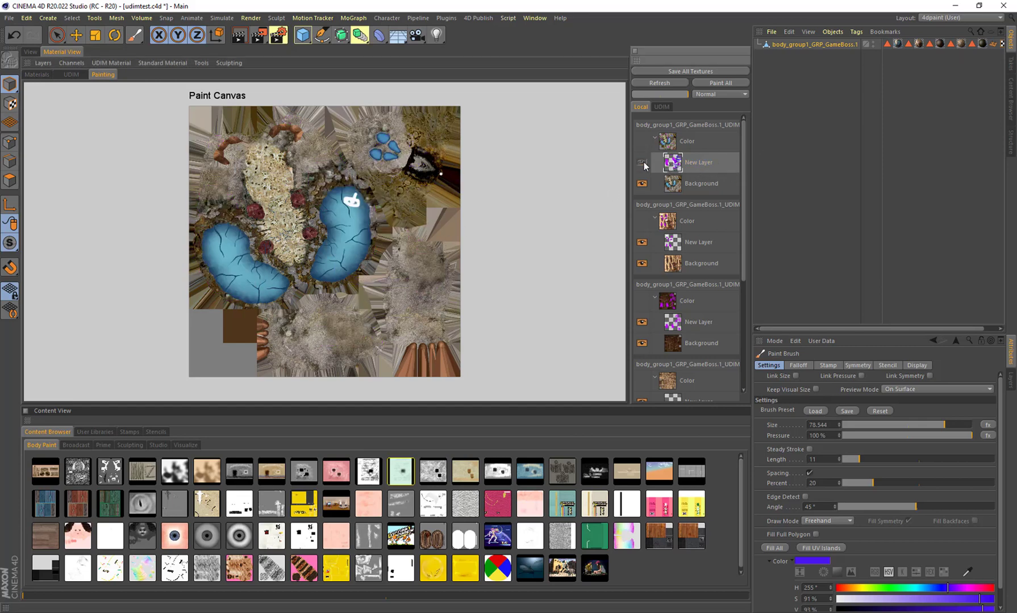
left_click(642, 162)
left_click(708, 184)
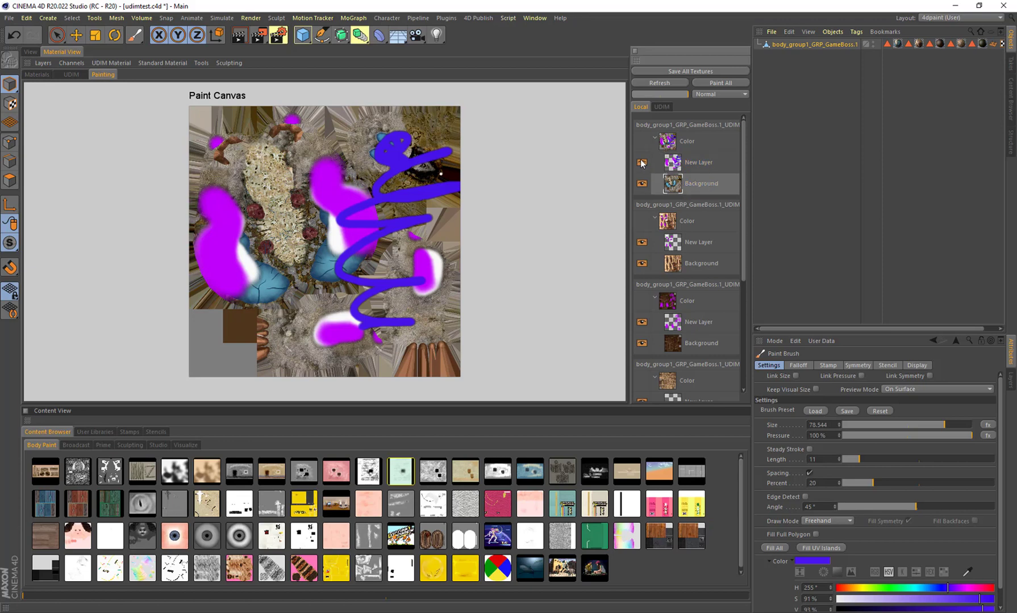
left_click(643, 162)
left_click(642, 163)
left_click(703, 166)
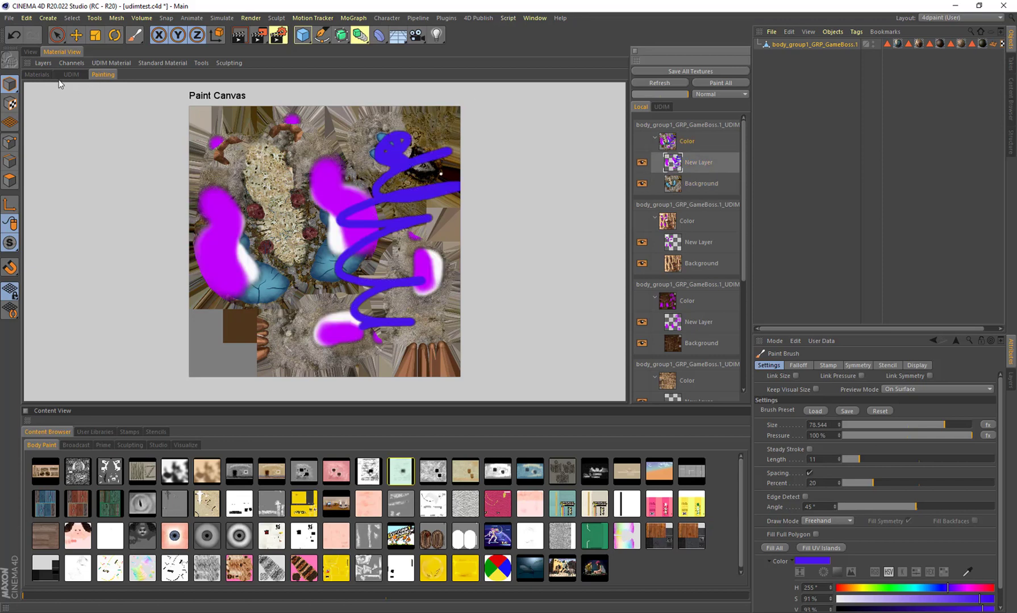
Select the large body UV island of UDIM 1001 in the materials overview using polygon mode
left_click(43, 75)
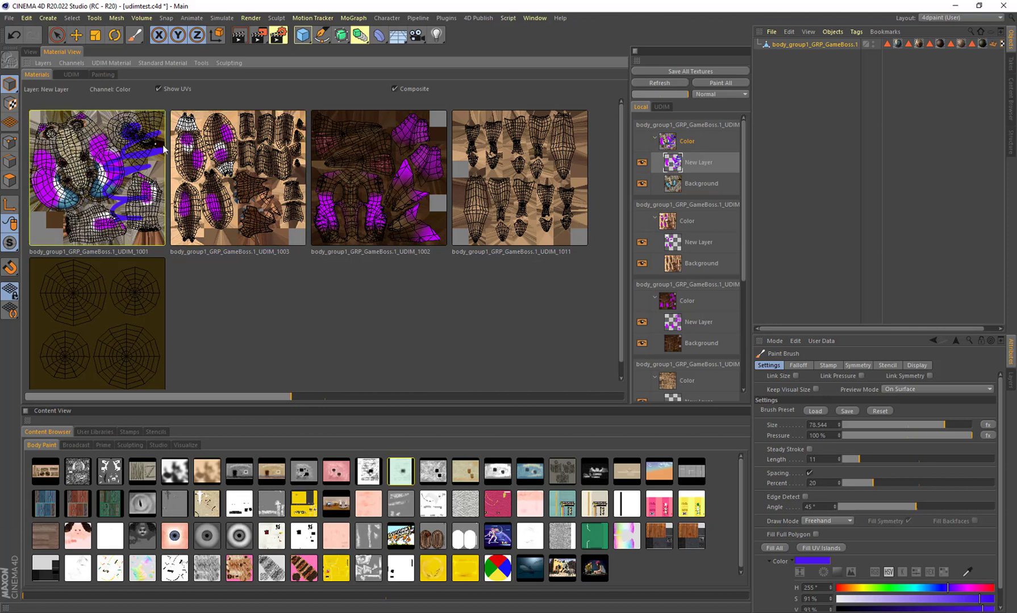
left_click(9, 181)
left_click(67, 169)
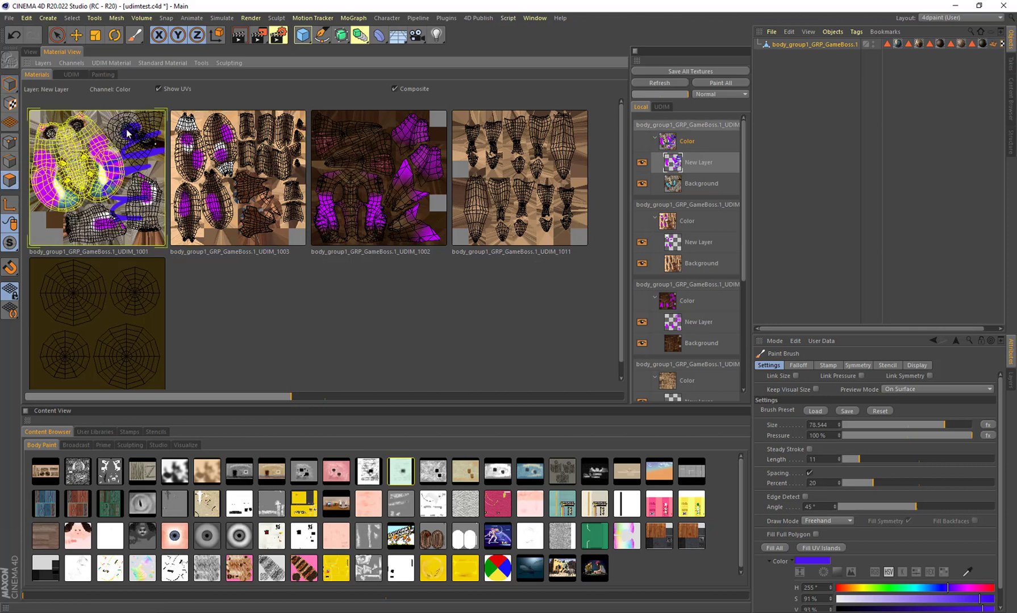
left_click(127, 132)
left_click(137, 193)
left_click(97, 212)
left_click(136, 188)
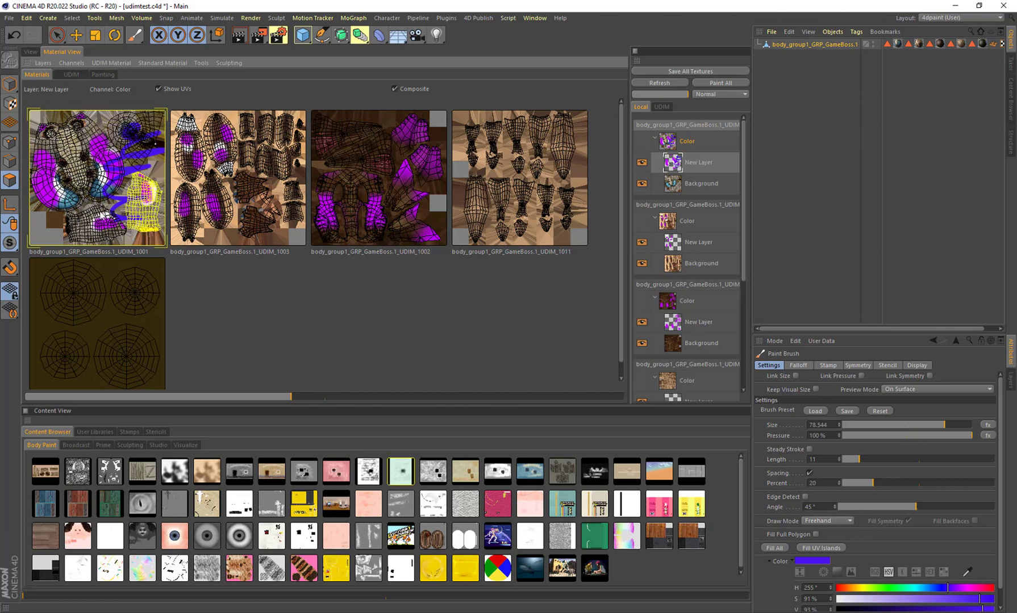
left_click(78, 163)
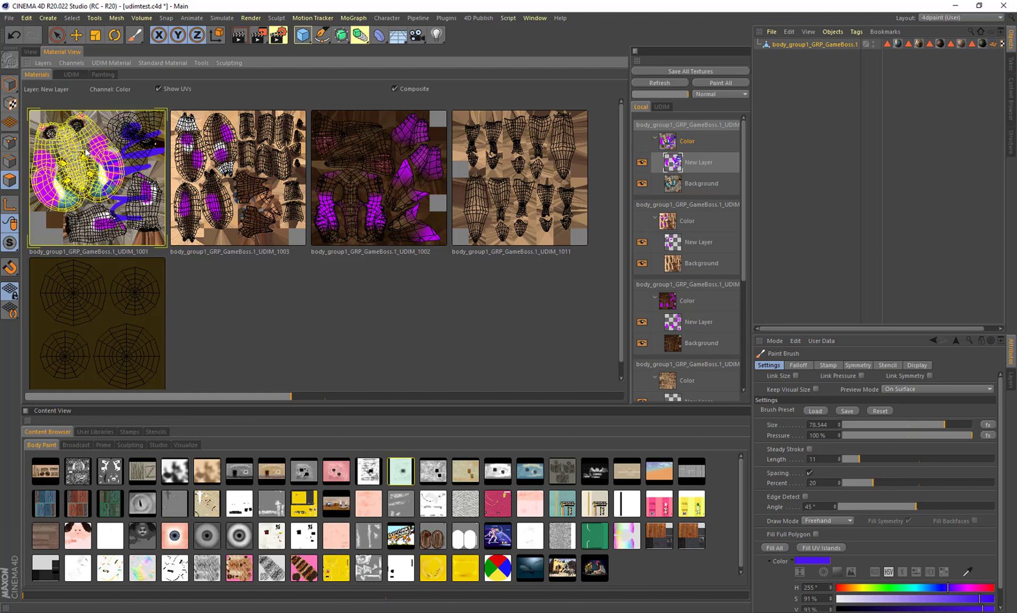
Move the selected body island to a new UDIM without scaling and bleed its texture
right_click(85, 150)
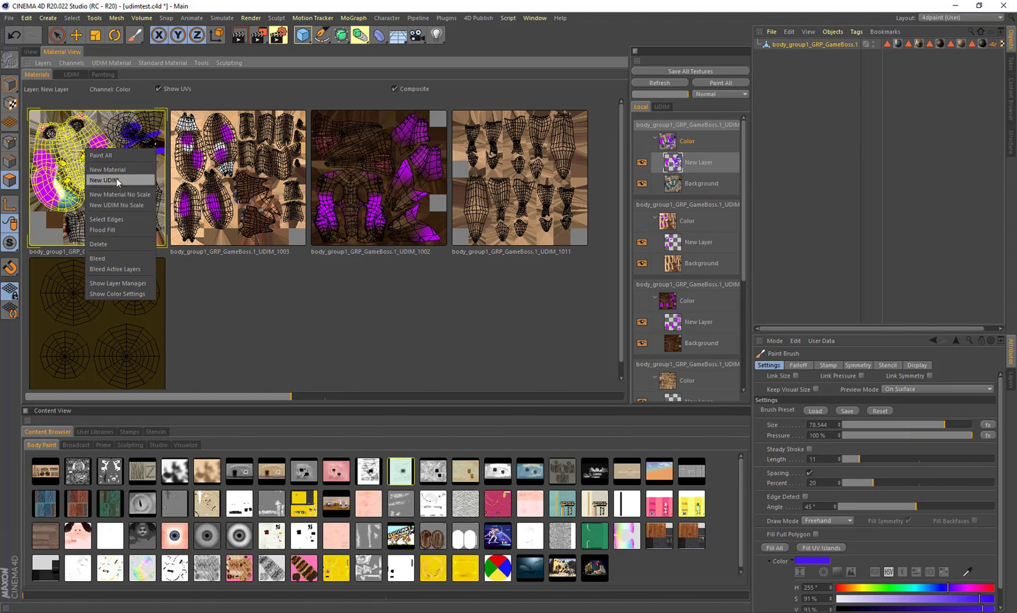
left_click(132, 206)
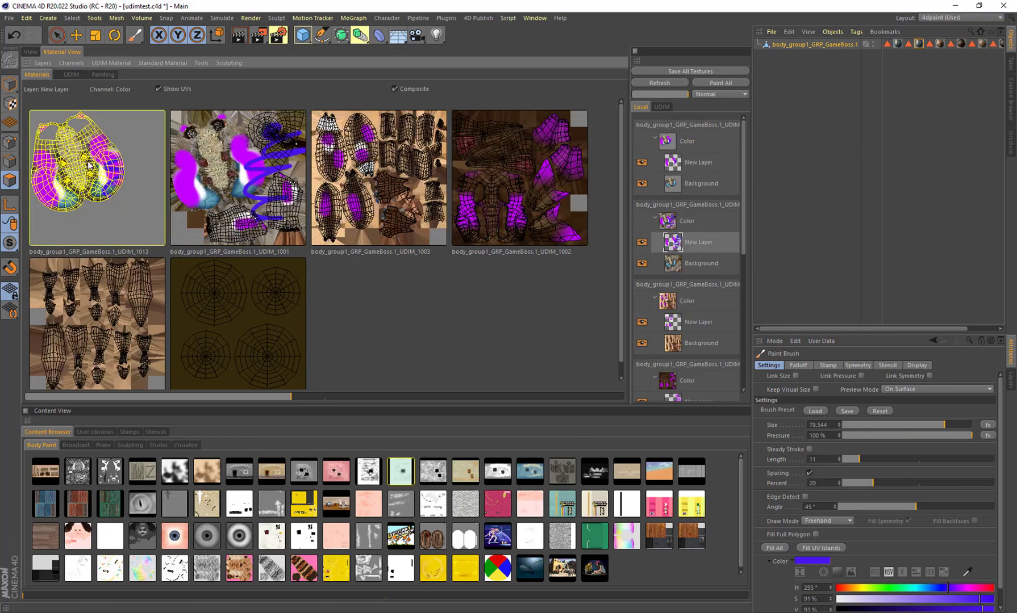
right_click(109, 152)
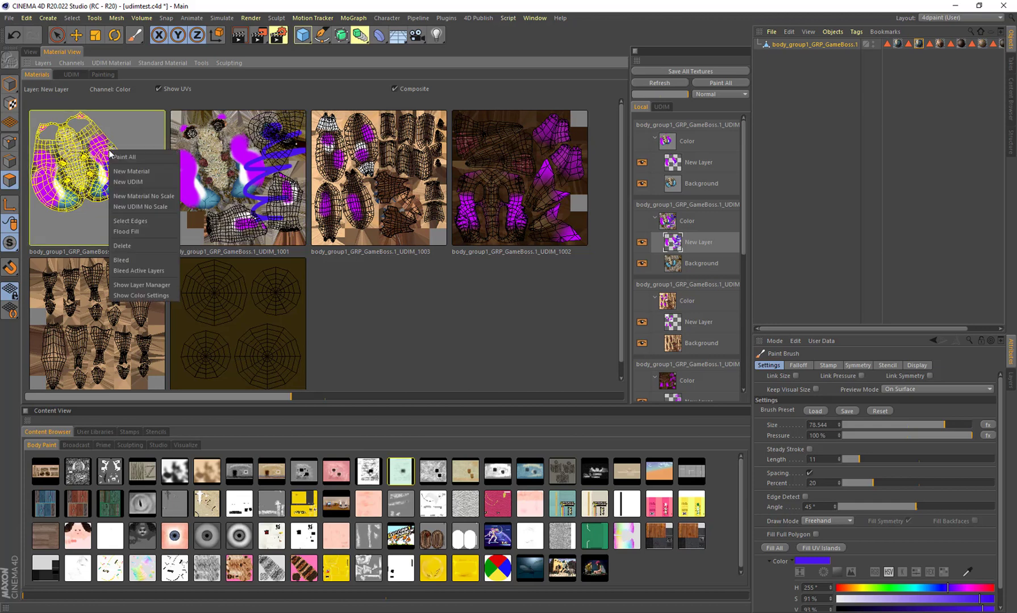
left_click(140, 260)
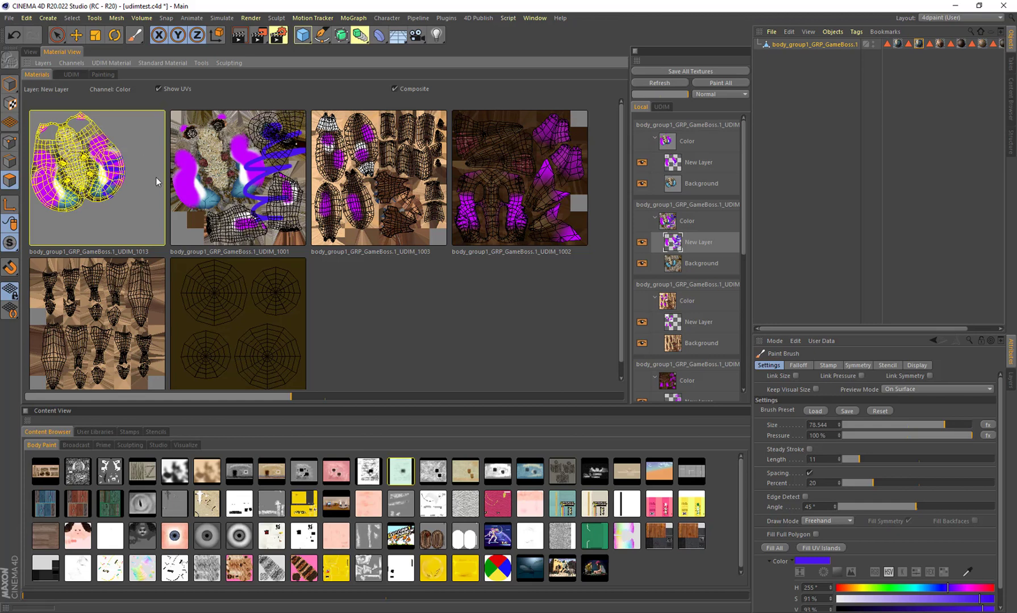
Select the round head UV island of UDIM 1001 in the materials overview and move it to a new scaled UDIM
left_click(261, 139)
left_click(280, 133)
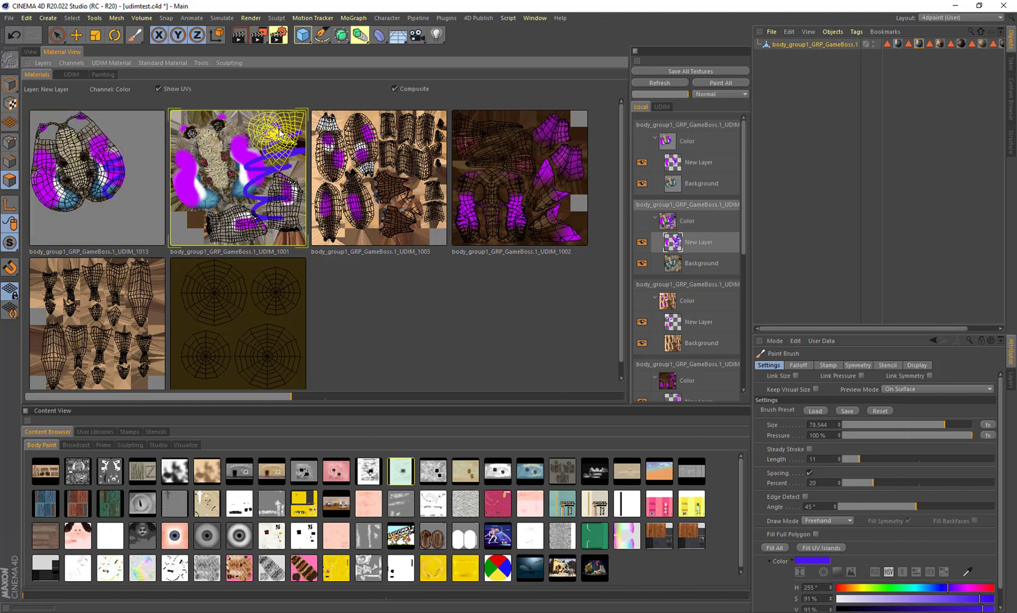
right_click(279, 133)
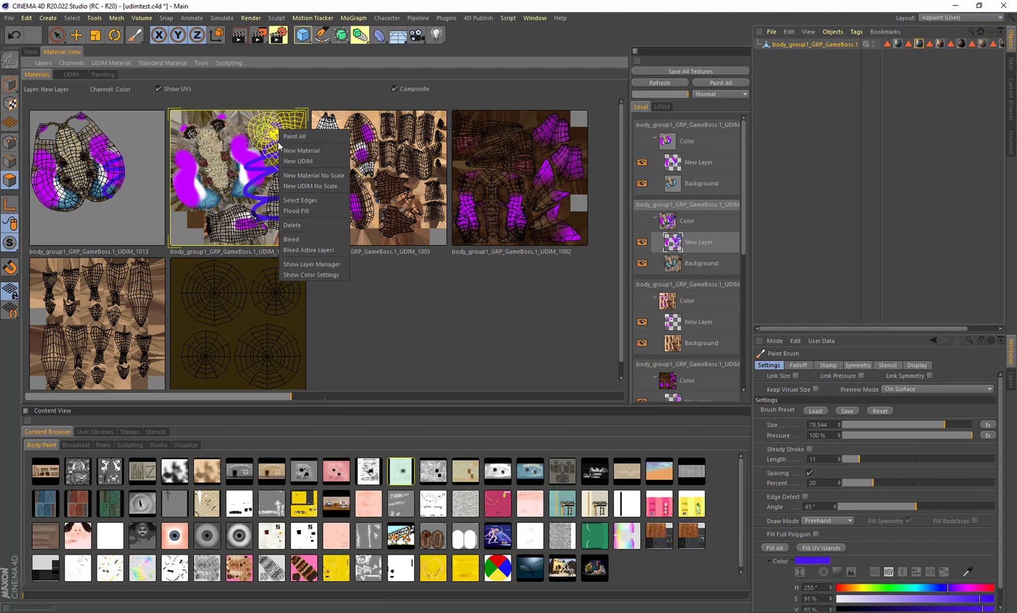
left_click(313, 160)
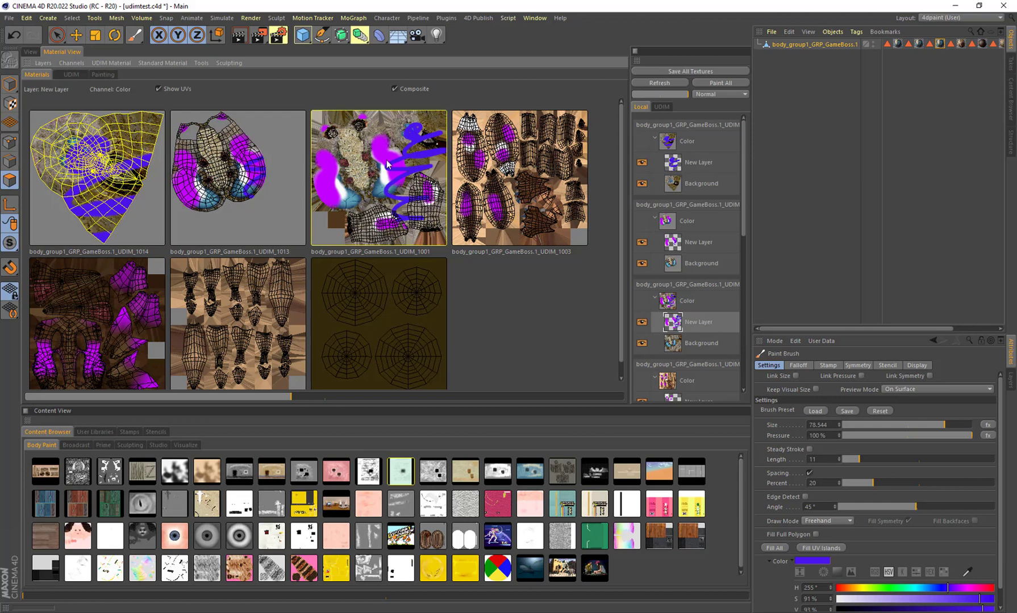
Switch to model mode and examine the painted creature in the perspective view
left_click(30, 51)
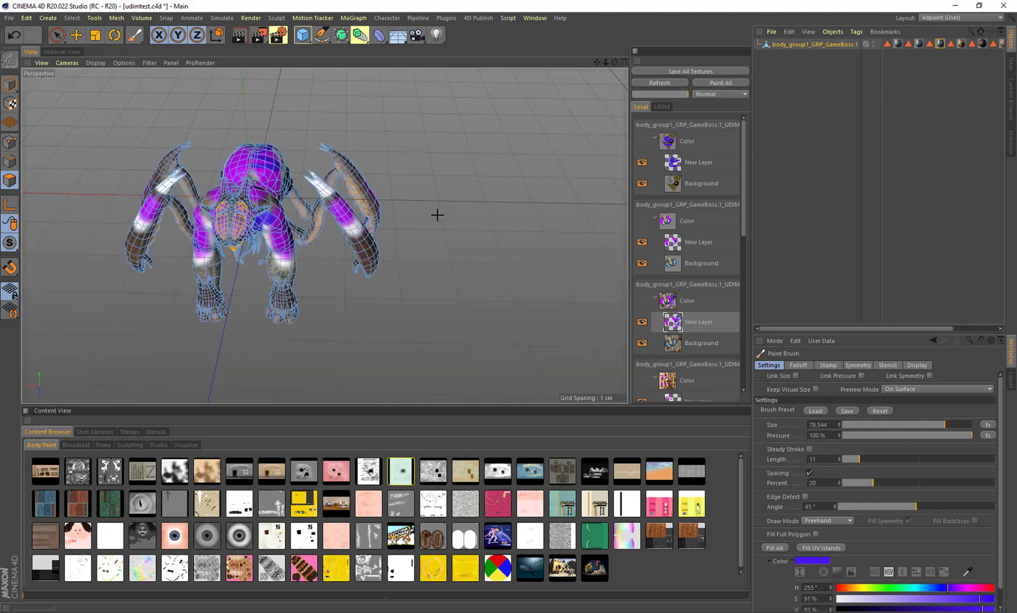
left_click_drag(316, 200, 364, 199, "alt")
scroll(211, 236, "up", 3)
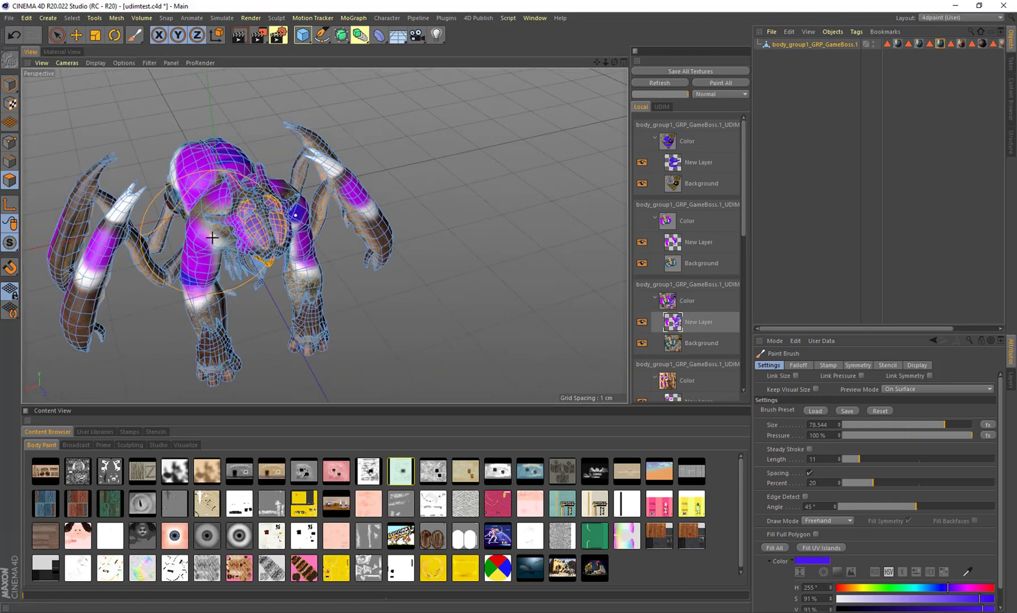
left_click(9, 84)
left_click_drag(340, 202, 366, 207, "alt")
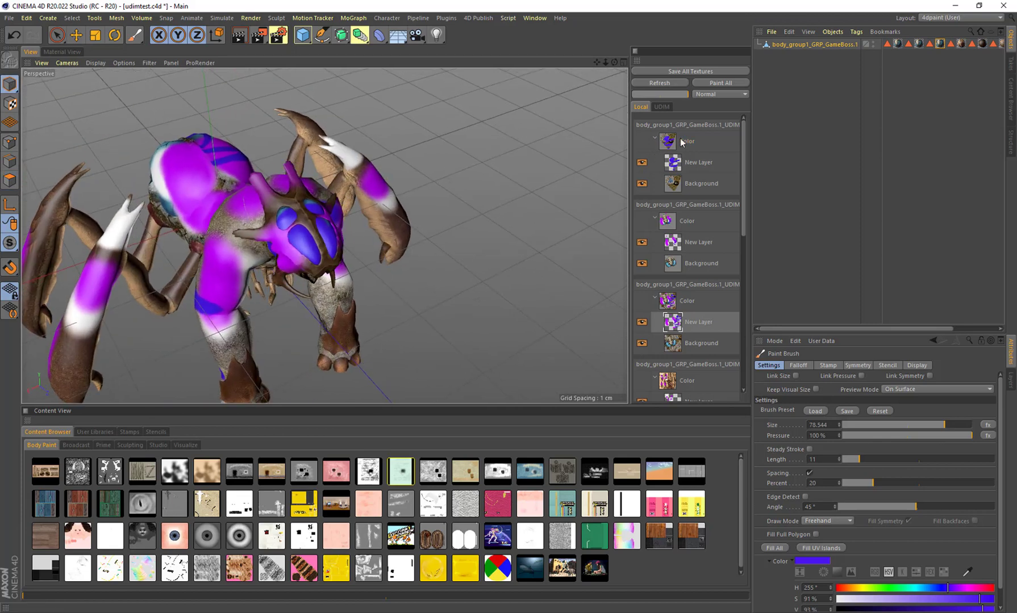
Hide New Layer across all UDIM tiles at once and inspect the creature's original texture
left_click(662, 107)
left_click(642, 176)
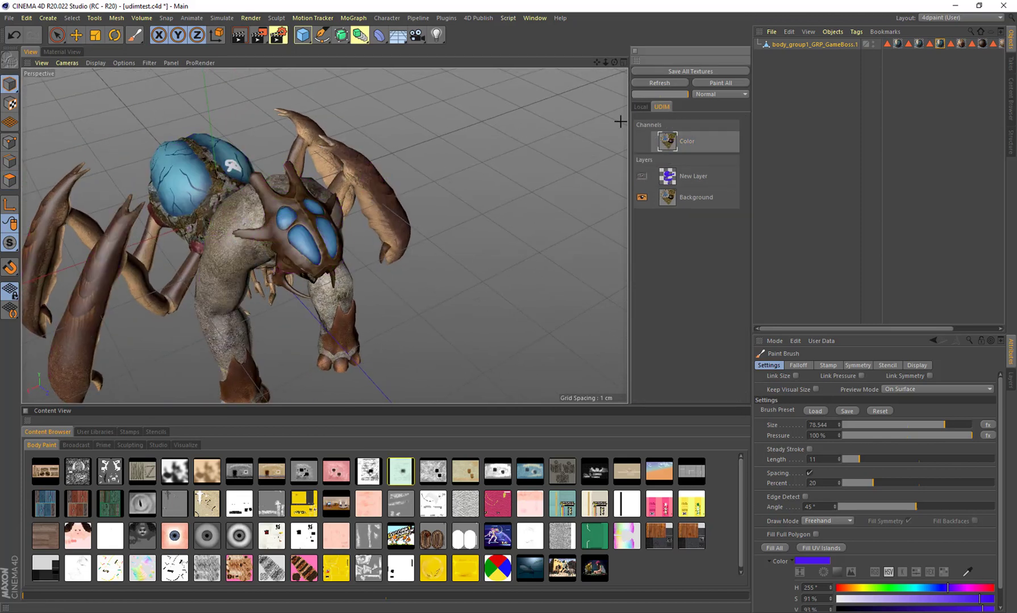
left_click_drag(596, 62, 693, 37)
mouse_move(387, 193)
left_mouse_down("alt")
mouse_move(281, 157)
mouse_move(384, 199)
mouse_move(404, 176)
mouse_move(380, 204)
left_mouse_up("alt")
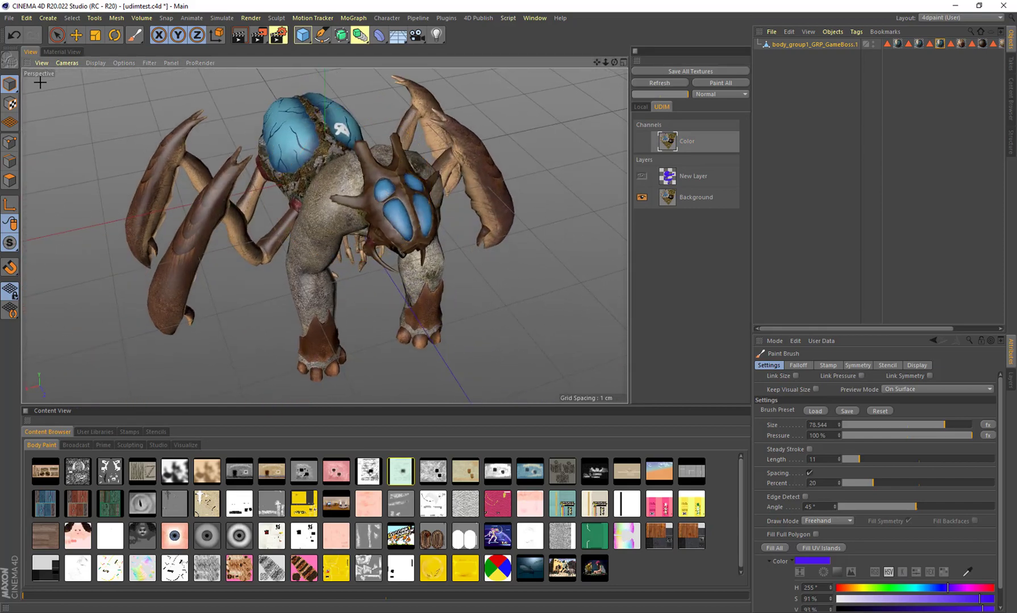
Display the Background layer in the UDIM tile layout and examine the relocated islands in tiles 1013 and 1014
left_click(57, 52)
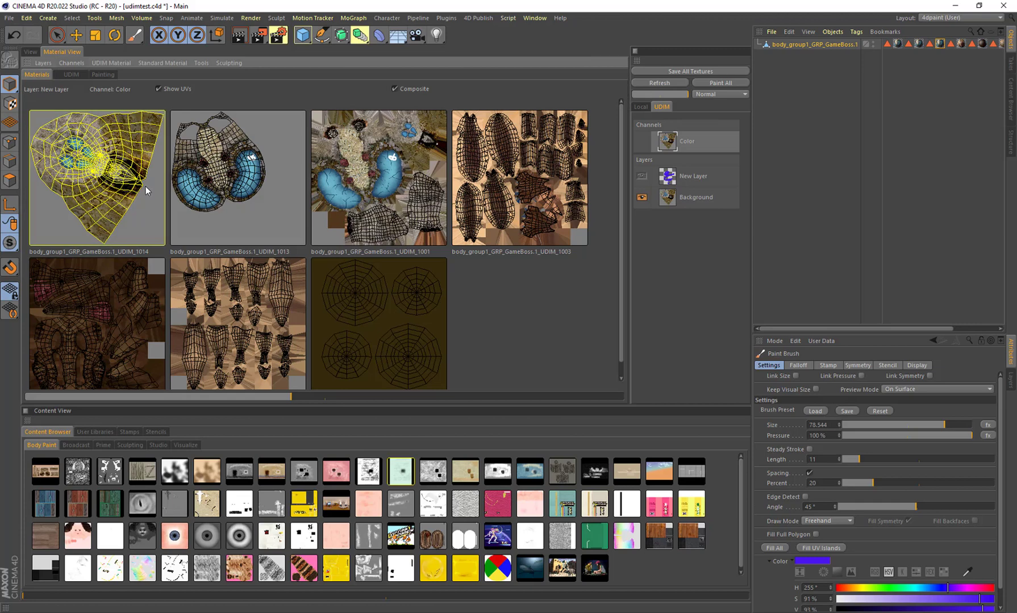
left_click(72, 74)
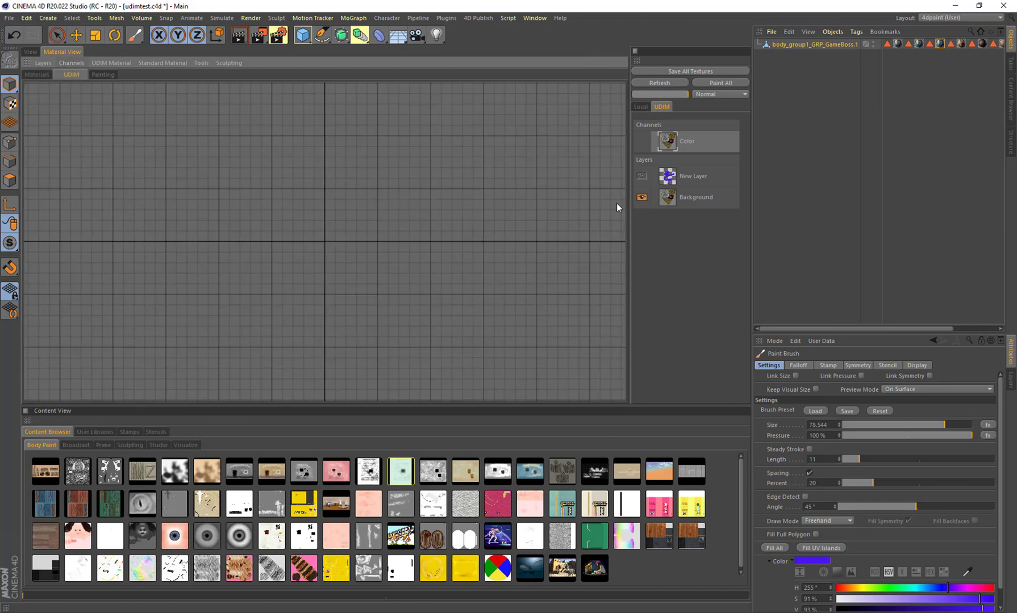
left_click(692, 196)
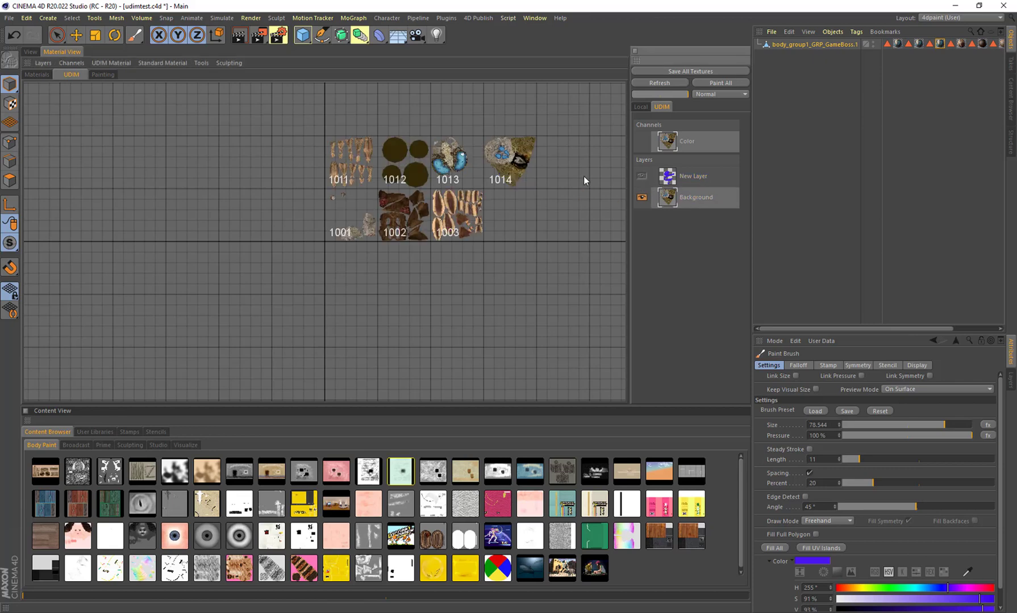
scroll(406, 178, "up", 5)
middle_click_drag(426, 182, 328, 210, "alt")
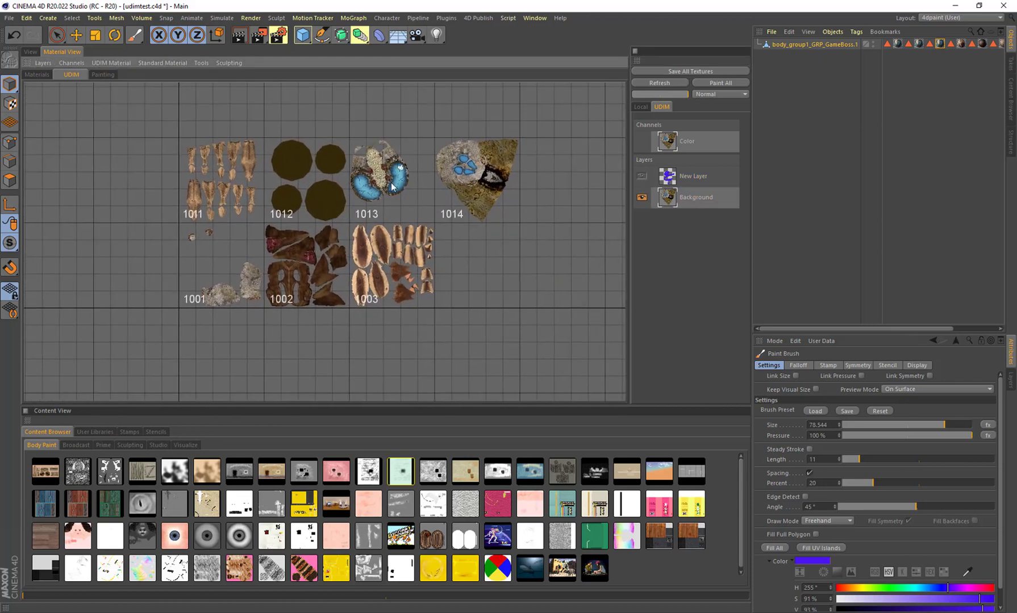
scroll(395, 186, "up", 4)
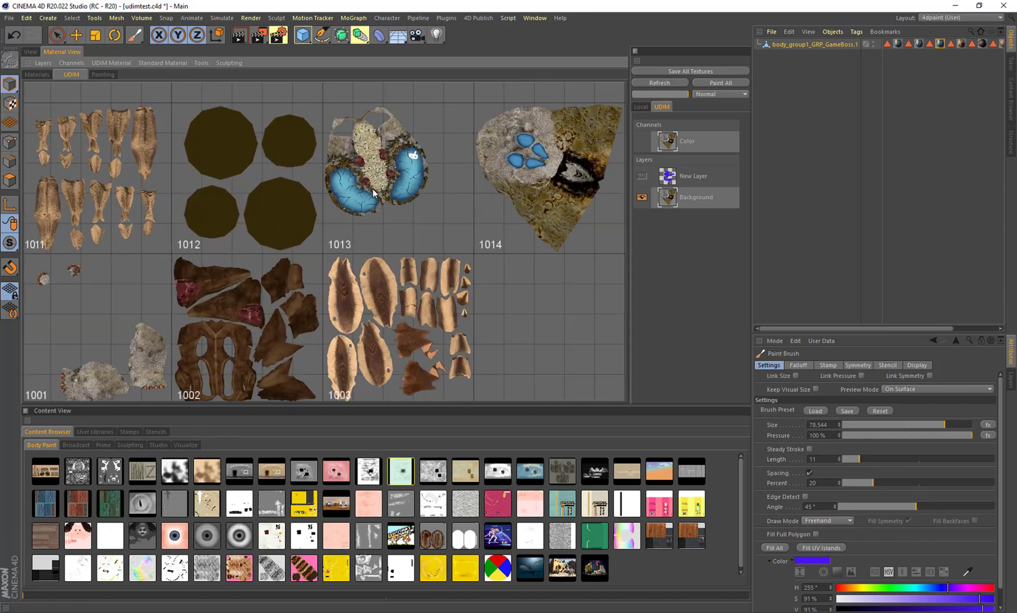
scroll(528, 171, "down", 2)
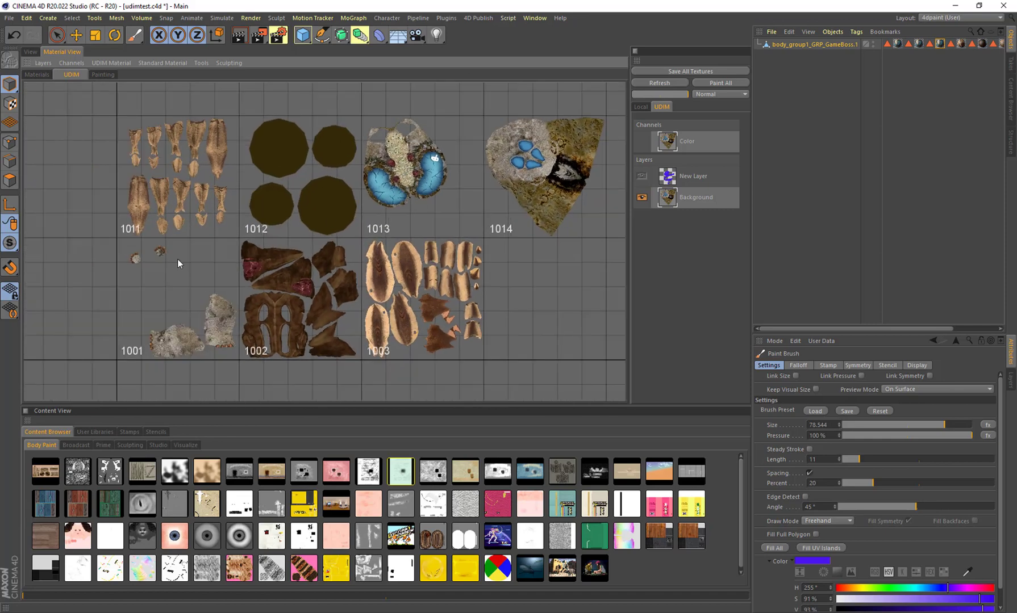
scroll(558, 160, "up", 2)
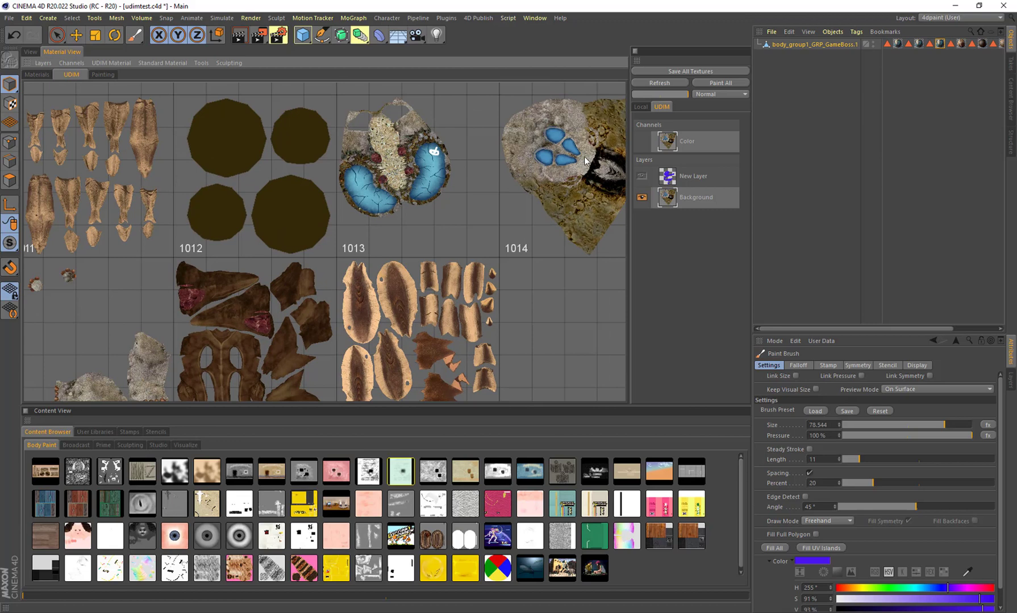
scroll(474, 174, "up", 2)
scroll(413, 188, "down", 2)
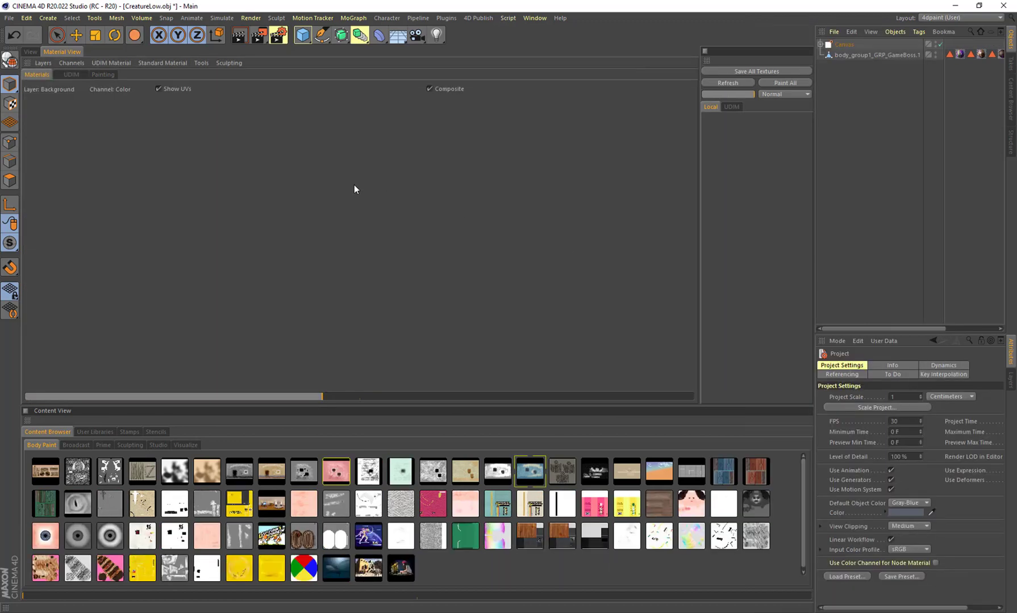
left_click(75, 74)
left_click(102, 75)
left_click(71, 74)
left_click(38, 73)
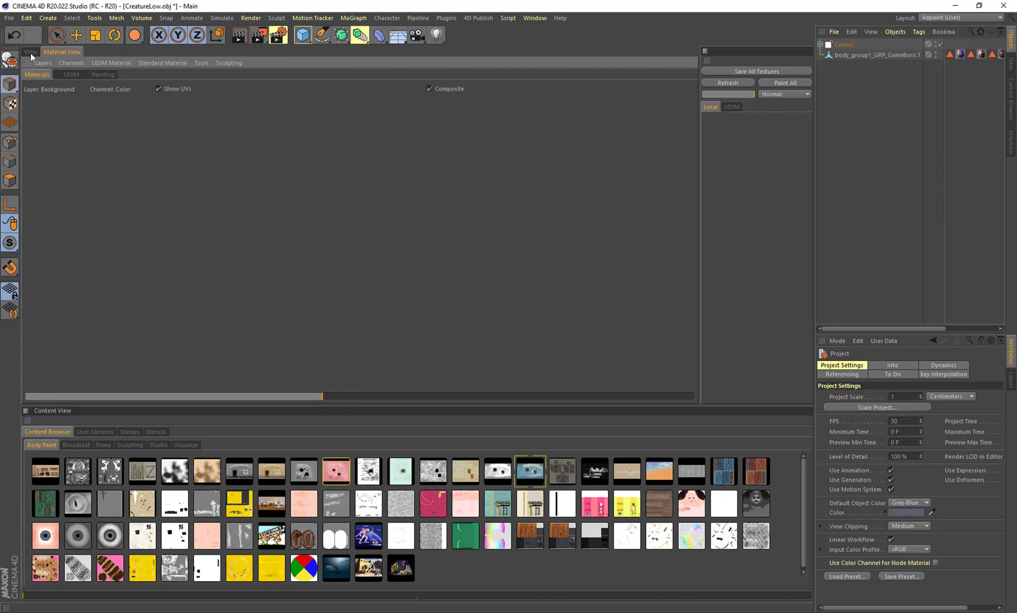
Select the body_group1_GRP_GameBoss.1 object and view its paint canvas and its UDIM tile layout
left_click(30, 51)
left_click(842, 56)
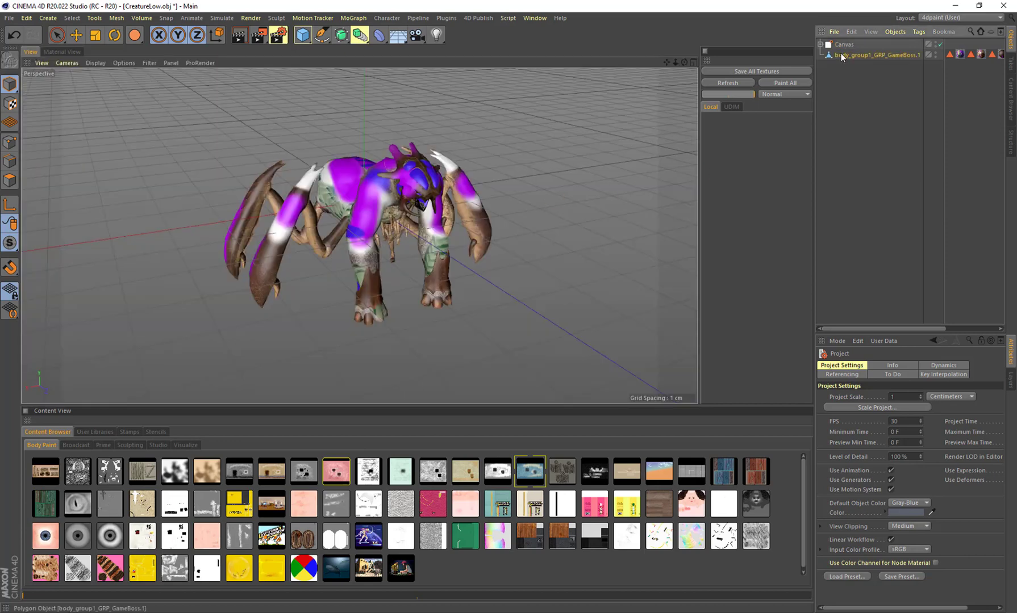
left_click(62, 51)
left_click(73, 74)
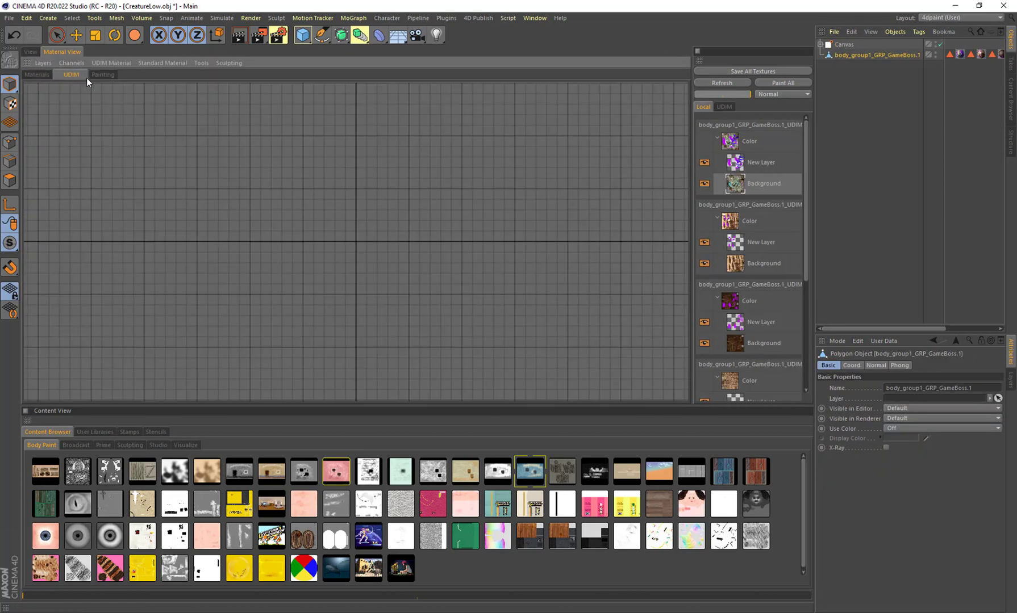
left_click(103, 75)
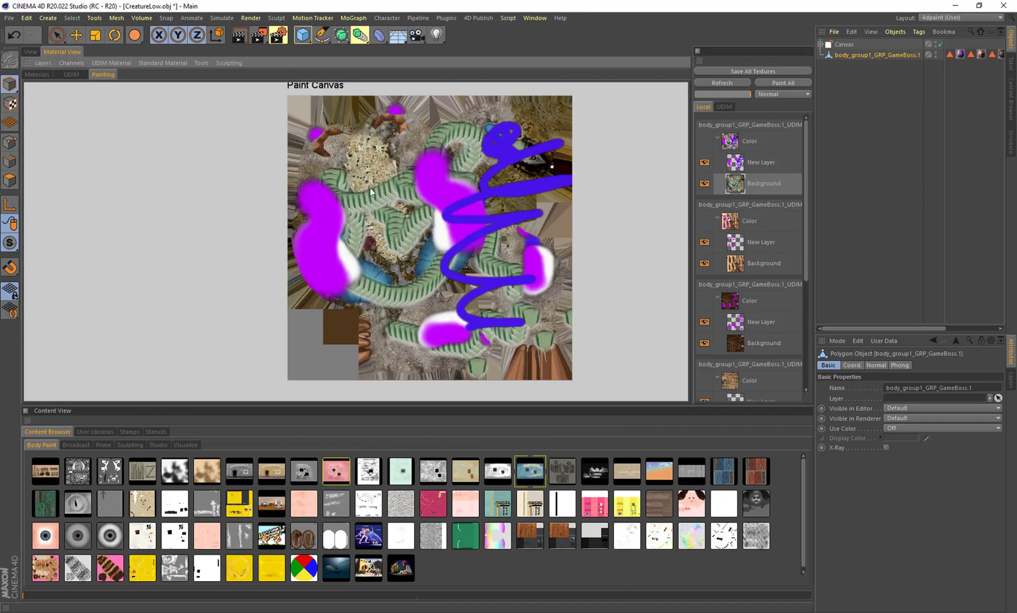
left_click(73, 74)
scroll(455, 196, "up", 3)
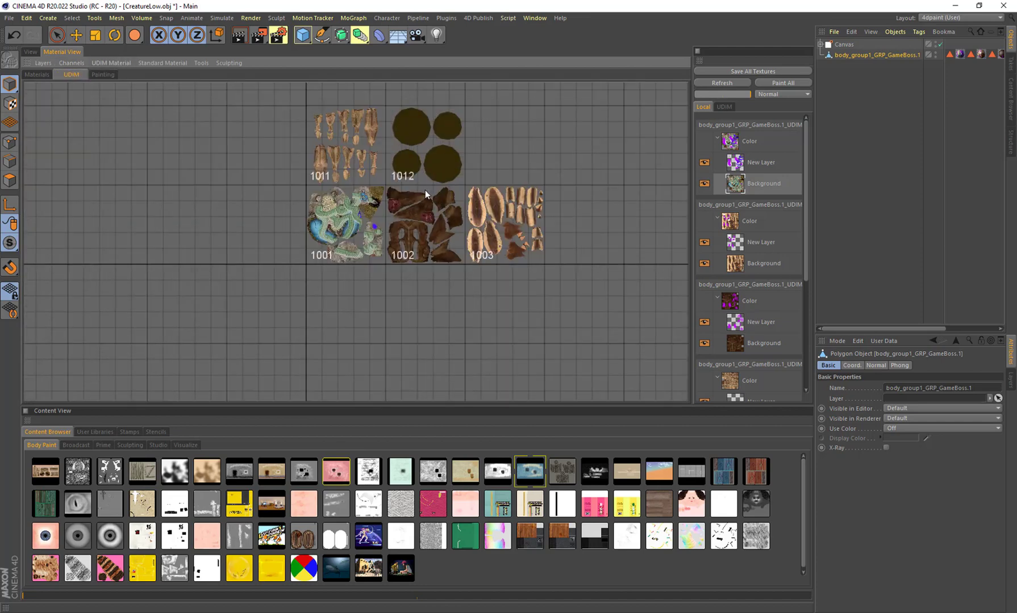